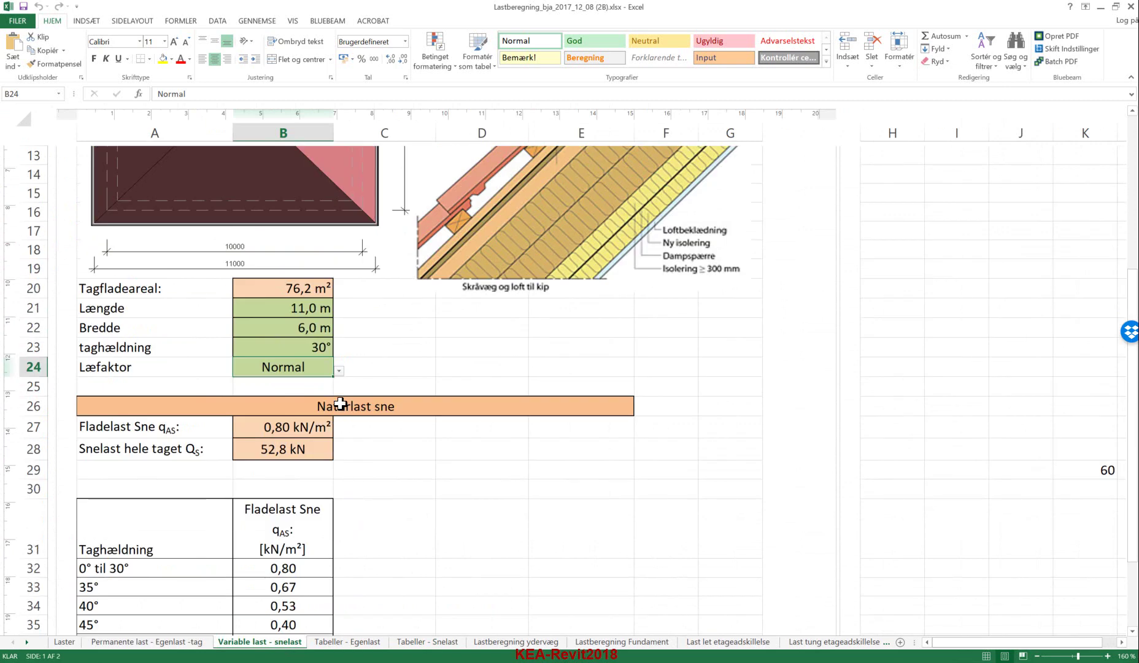
- Set the roof slope (taghældning) on the snow load sheet to 45°
{"action": "key", "text": "Up"}
{"action": "type", "text": "45"}
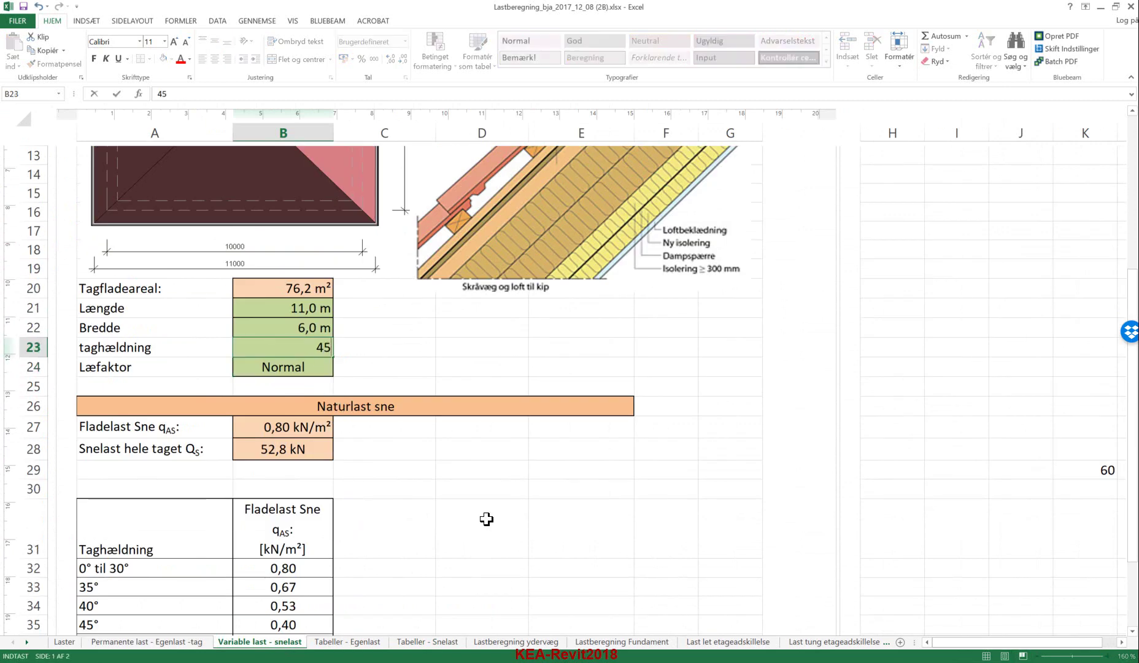
{"action": "key", "text": "Return"}
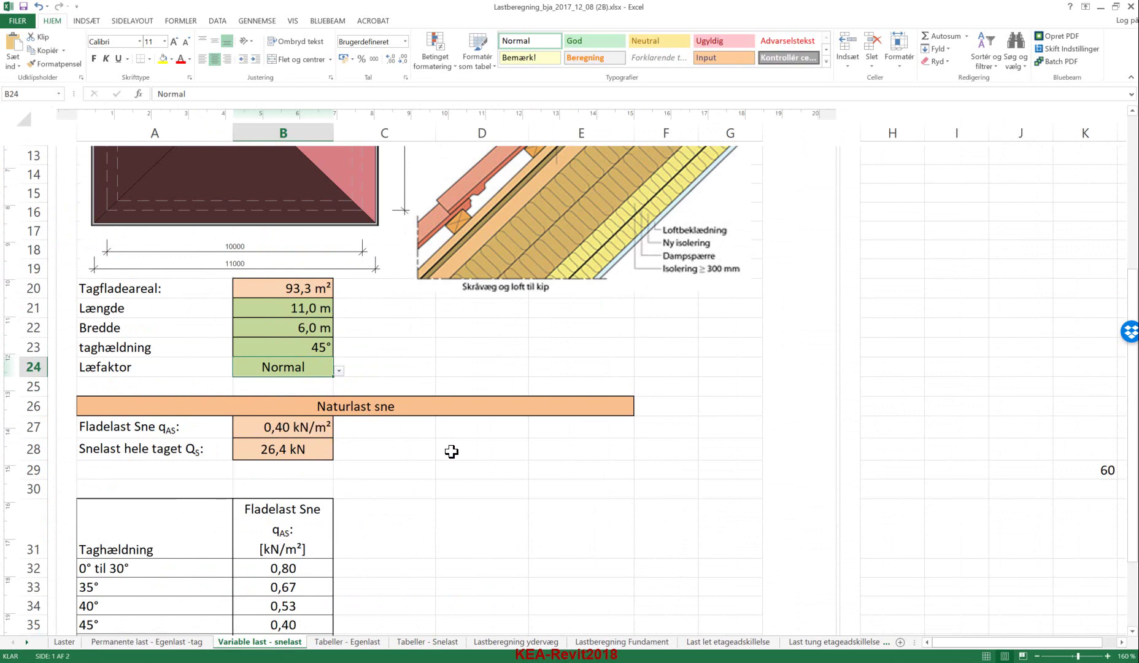
- Examine the snow load form factor figure 5.1 and table 5.2 on the Tabeller - Snelast sheet
{"action": "left_click", "coordinate": [427, 642]}
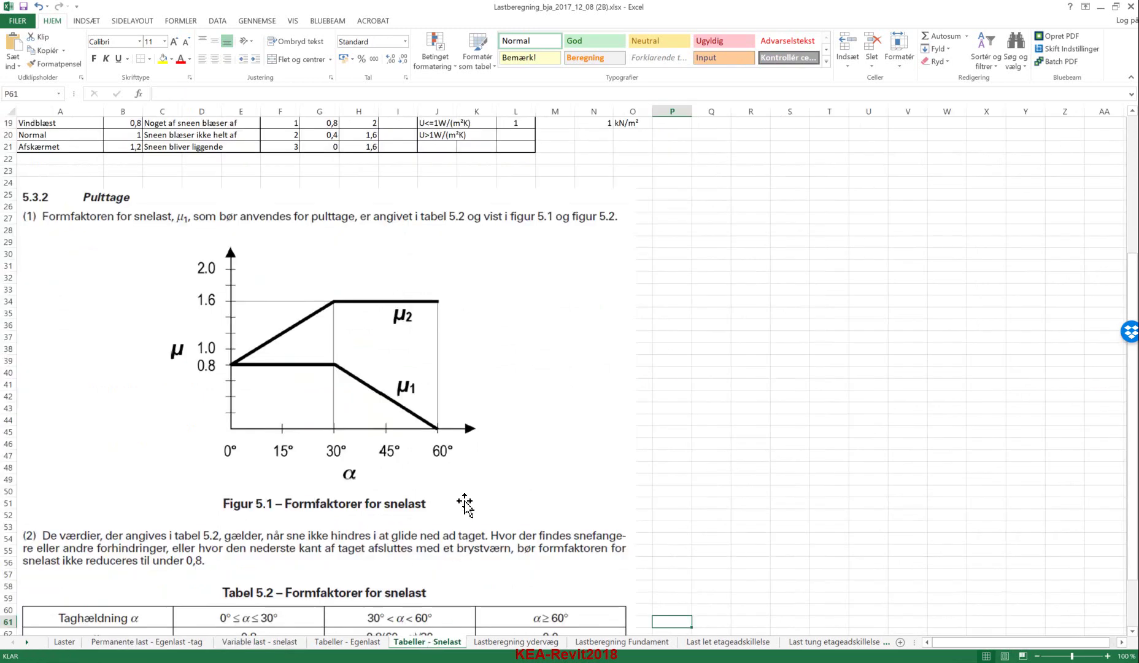
{"action": "scroll", "coordinate": [423, 448], "scroll_direction": "down", "scroll_amount": 1}
{"action": "scroll", "coordinate": [423, 448], "scroll_direction": "up", "scroll_amount": 1}
{"action": "key", "text": "alt+Tab"}
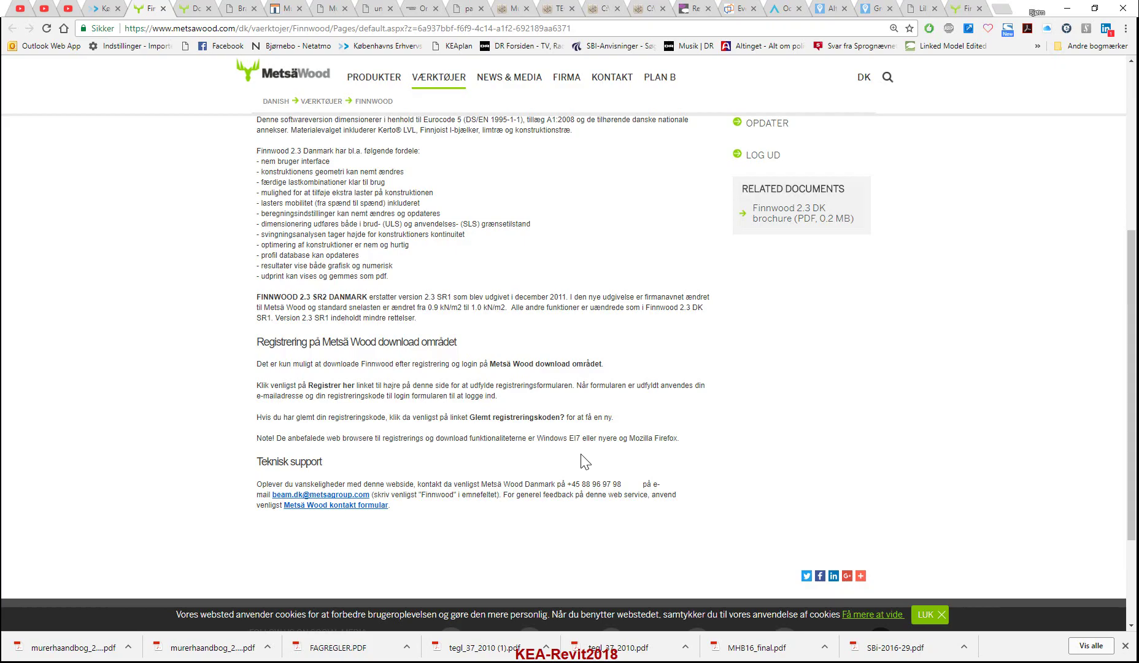
{"action": "key", "text": "alt+Tab"}
{"action": "scroll", "coordinate": [564, 541], "scroll_direction": "down", "scroll_amount": 5}
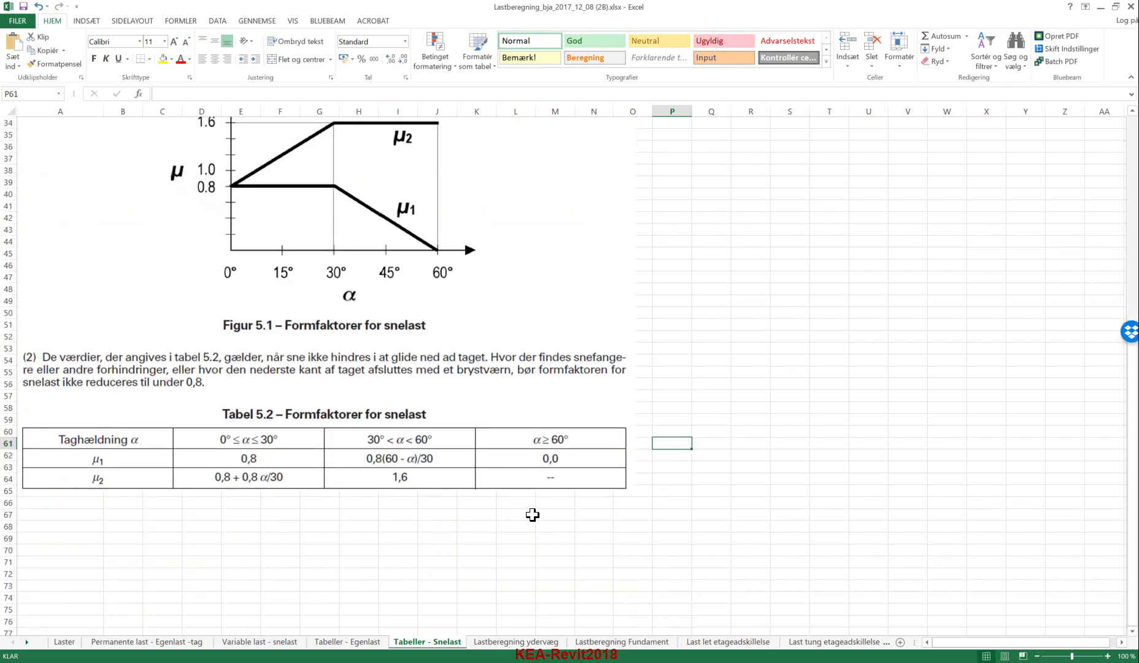
{"action": "scroll", "coordinate": [531, 513], "scroll_direction": "up", "scroll_amount": 6}
{"action": "scroll", "coordinate": [383, 575], "scroll_direction": "down", "scroll_amount": 6}
- Switch to FINNWOOD and set the snow load's form factor (Formfaktor) to 0,4 in the load model
{"action": "key", "text": "alt+Tab"}
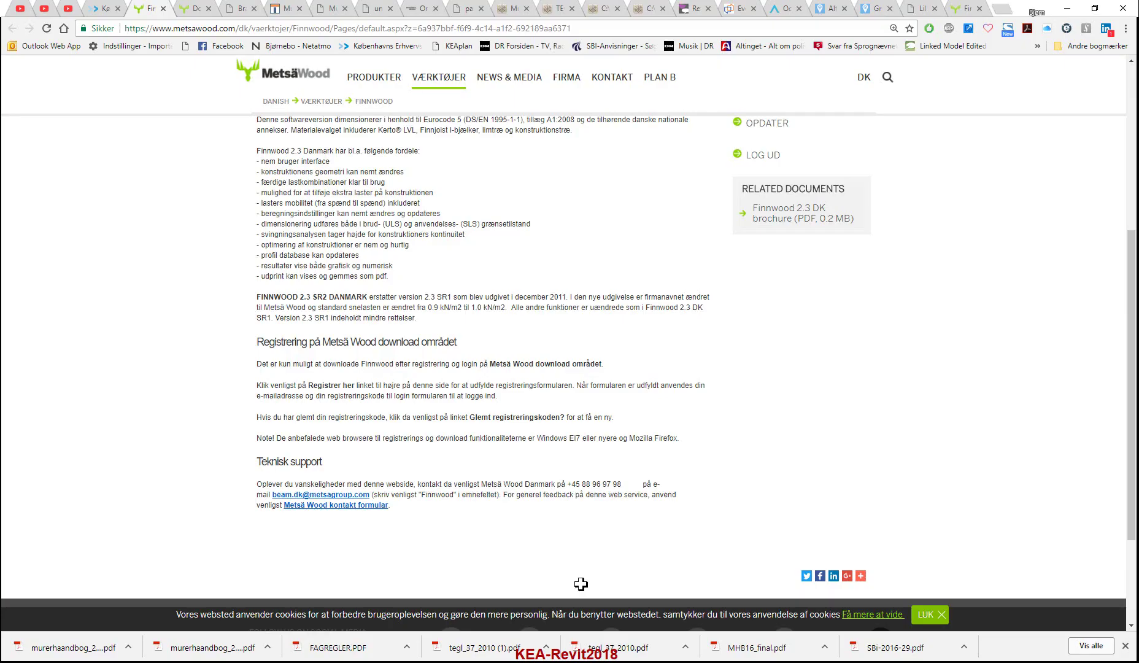
{"action": "key", "text": "alt+Tab"}
{"action": "key", "text": "alt+Tab"}
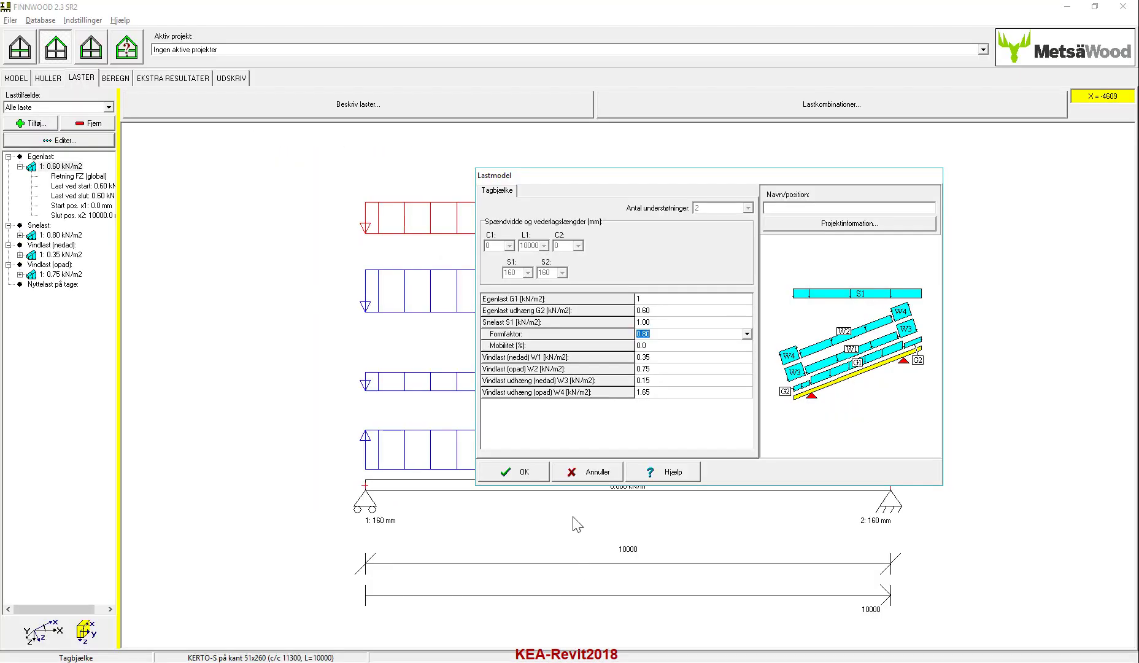
{"action": "key", "text": "Up"}
{"action": "key", "text": "Up"}
{"action": "key", "text": "Up"}
{"action": "left_click", "coordinate": [658, 332]}
{"action": "left_click", "coordinate": [659, 345]}
- Set the wind loads W1, W2, W3 and W4 to 0 and apply the load model
{"action": "left_click", "coordinate": [659, 357]}
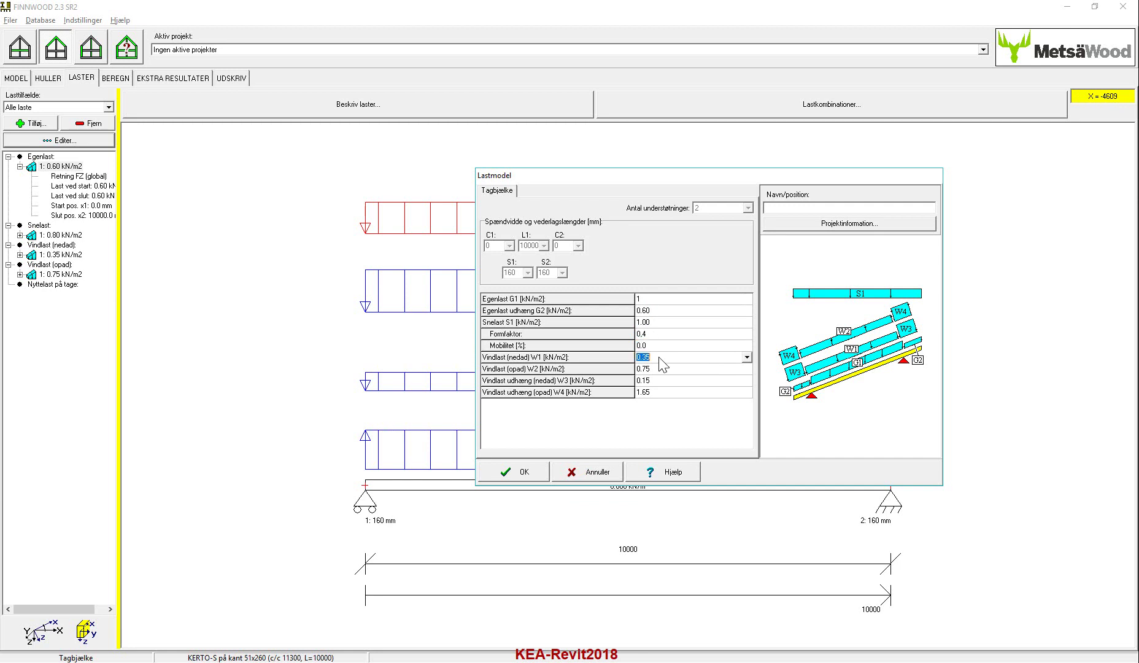
{"action": "type", "text": "0"}
{"action": "key", "text": "Down"}
{"action": "type", "text": "0"}
{"action": "key", "text": "Down"}
{"action": "type", "text": "0"}
{"action": "key", "text": "Down"}
{"action": "type", "text": "0"}
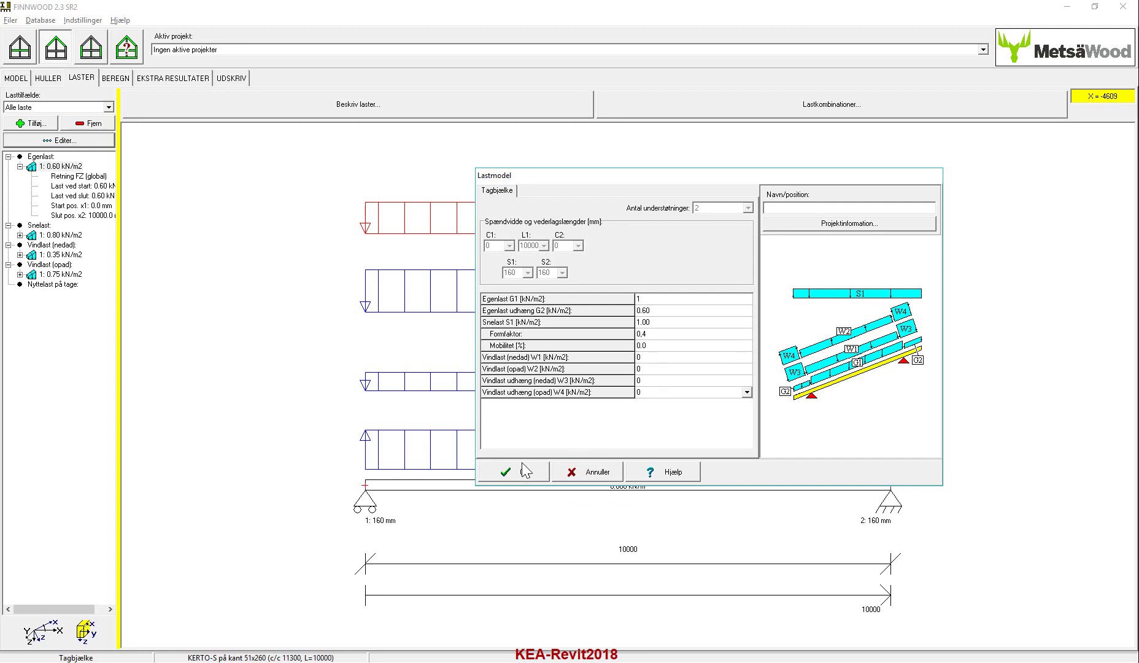
{"action": "left_click", "coordinate": [525, 470]}
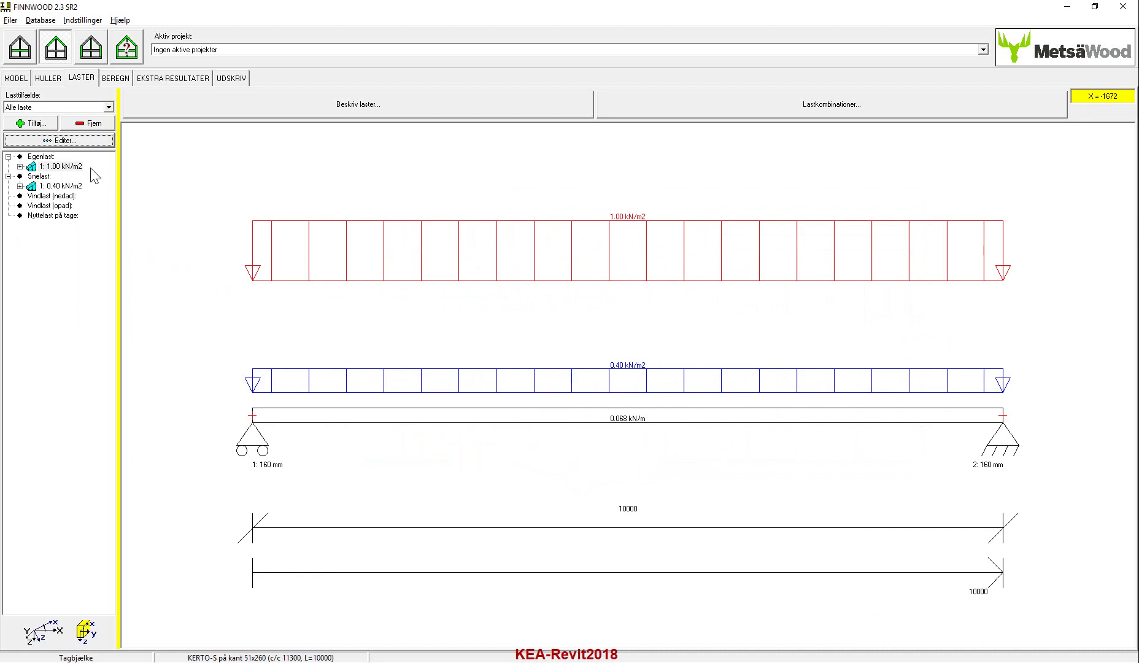
- Set the beam material to GL28c in the calculation and find the first suitable profile from the start of the list
{"action": "left_click", "coordinate": [116, 79]}
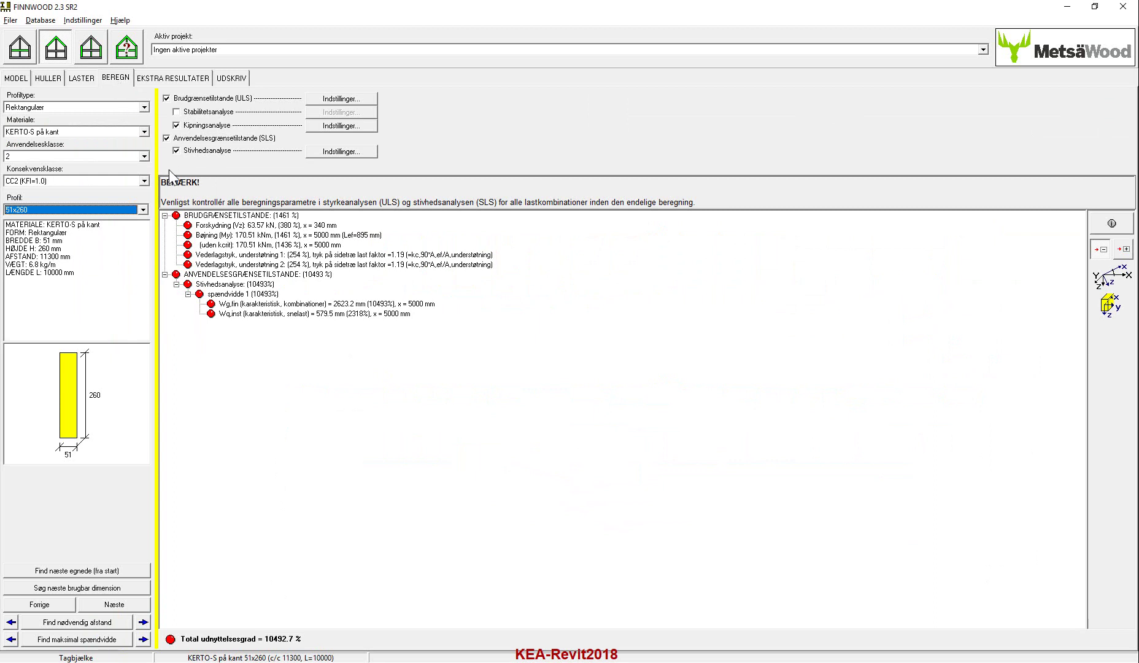
{"action": "left_click", "coordinate": [144, 132]}
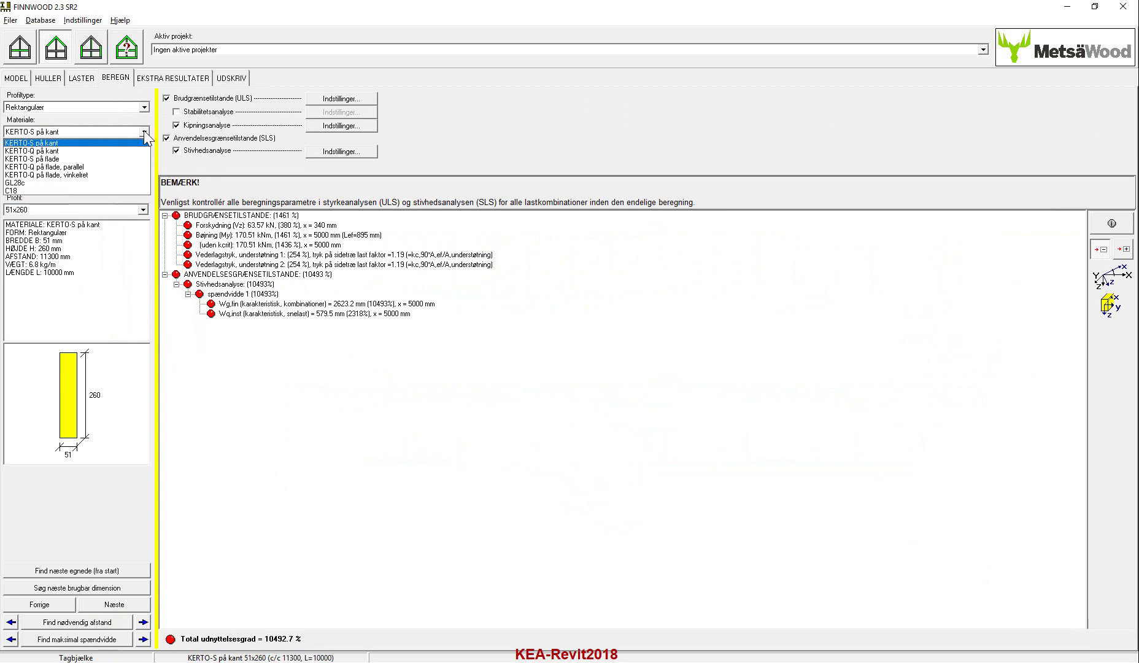
{"action": "left_click", "coordinate": [34, 183]}
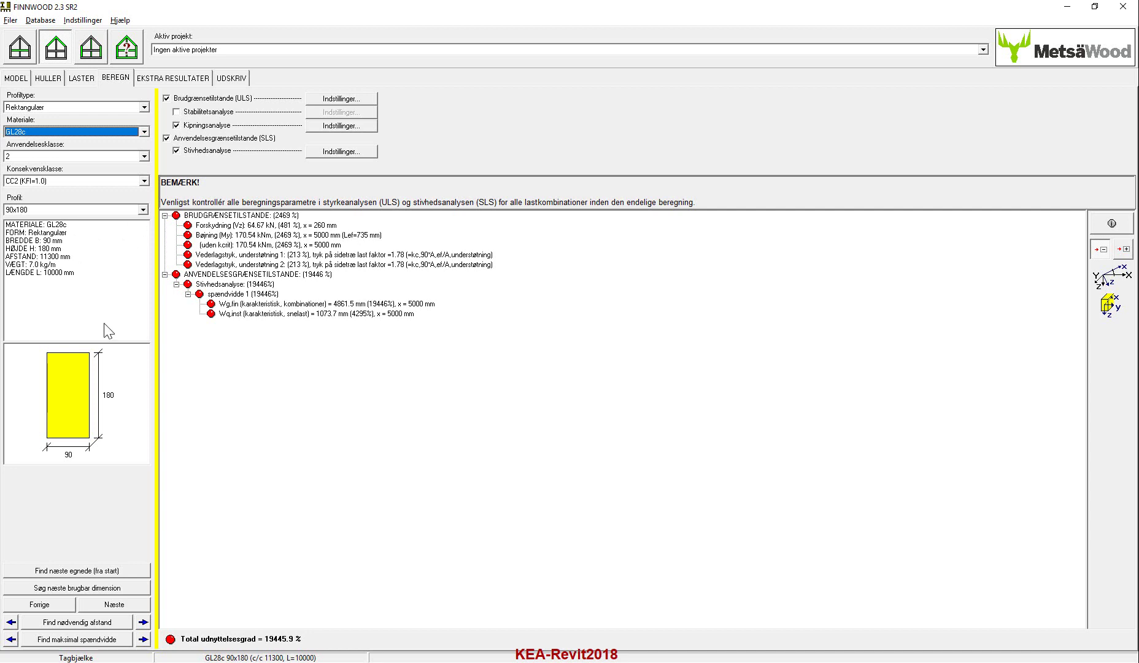
{"action": "left_click", "coordinate": [76, 571]}
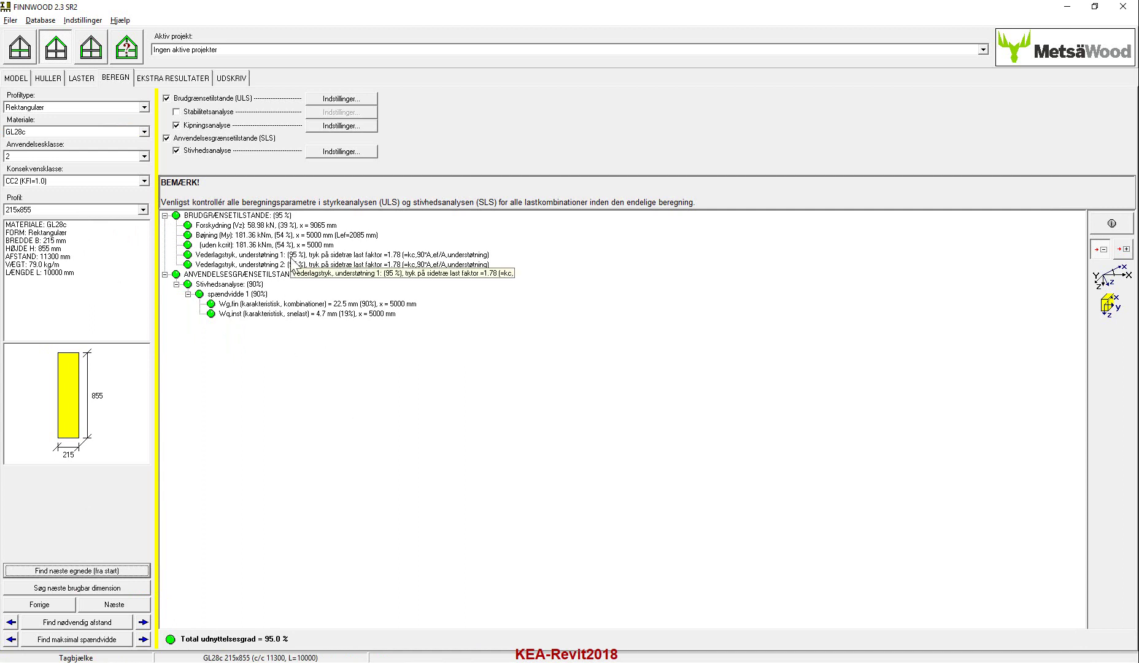
- Set the bearing lengths S1 and S2 of the roof beam's supports to 300 mm and apply the calculation model
{"action": "left_click", "coordinate": [18, 78]}
{"action": "left_click", "coordinate": [227, 109]}
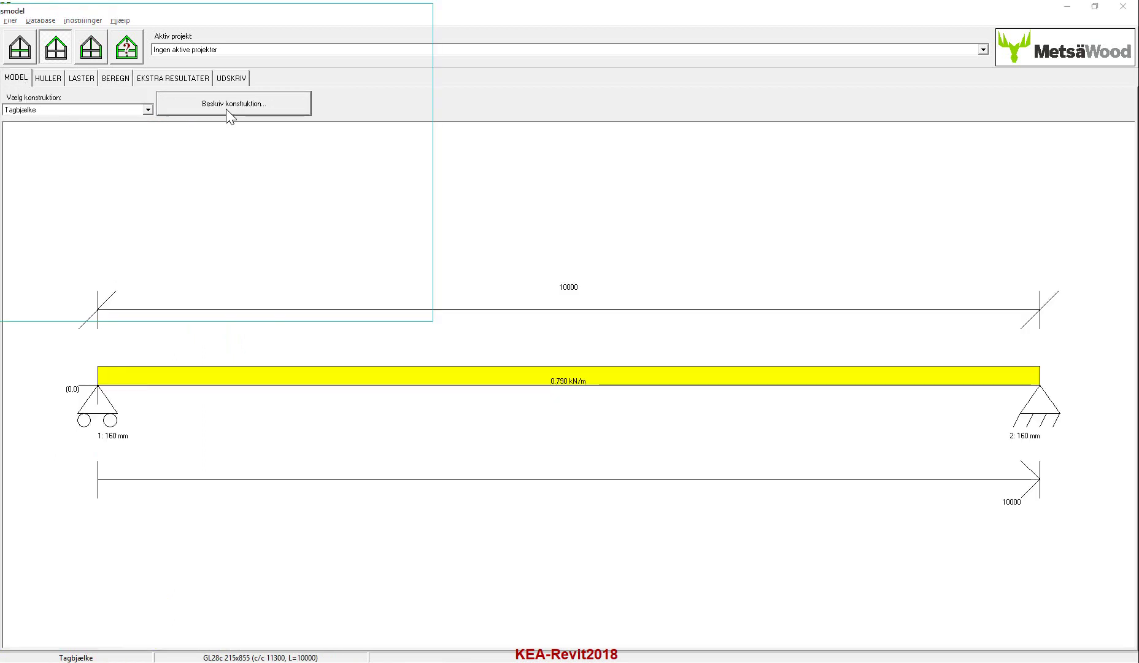
{"action": "left_click_drag", "start_coordinate": [158, 16], "coordinate": [422, 123]}
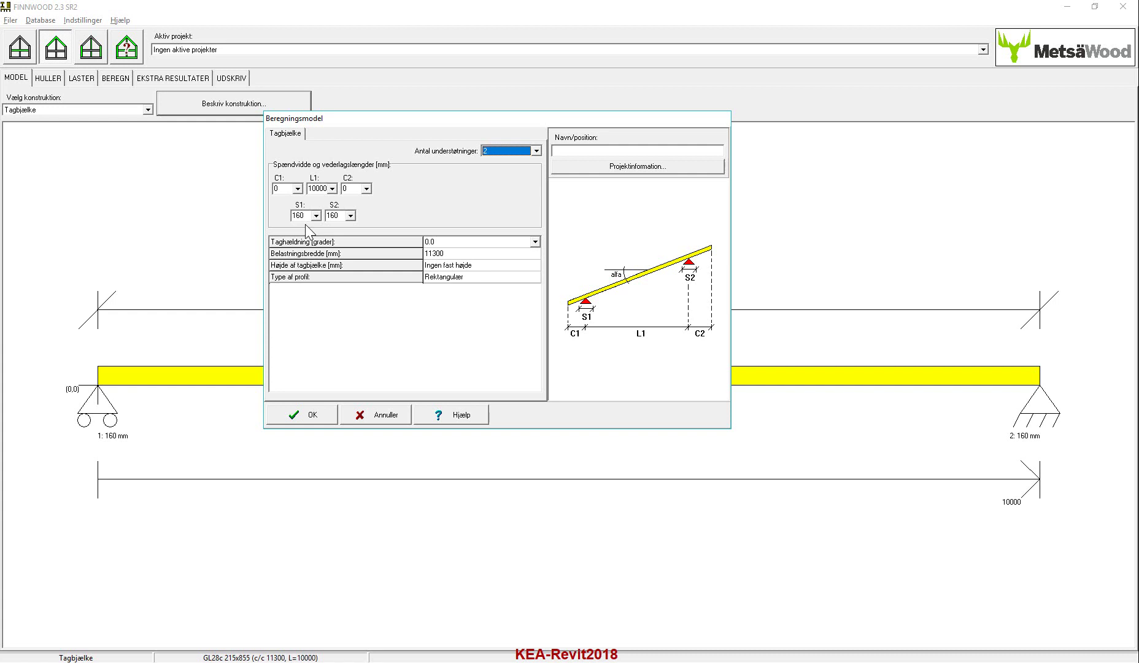
{"action": "left_click", "coordinate": [310, 216]}
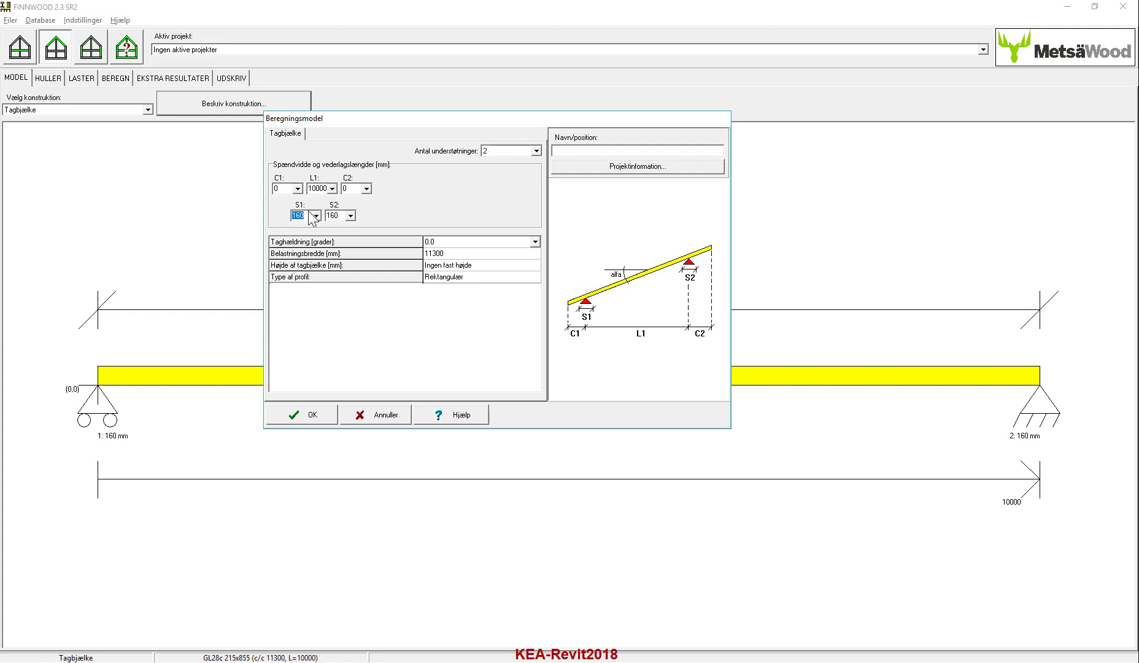
{"action": "left_click", "coordinate": [342, 216]}
{"action": "type", "text": "300"}
{"action": "left_click", "coordinate": [310, 412]}
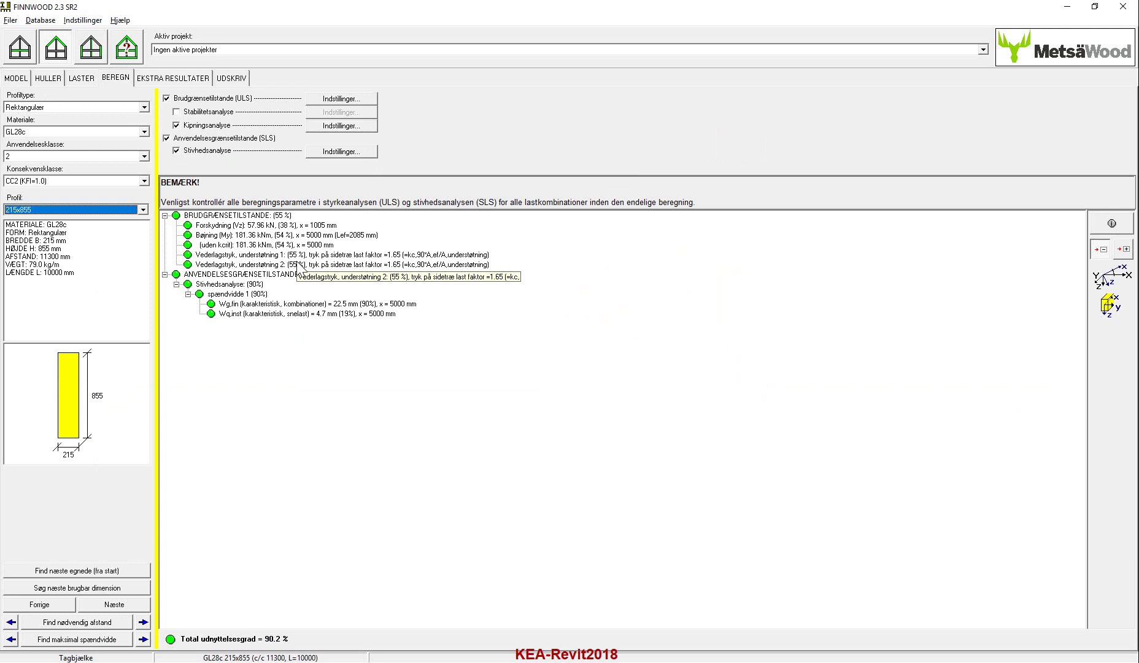
- Try the 165x900 and 165x945 profiles for the GL28c beam and settle on 190x900
{"action": "key", "text": "Down"}
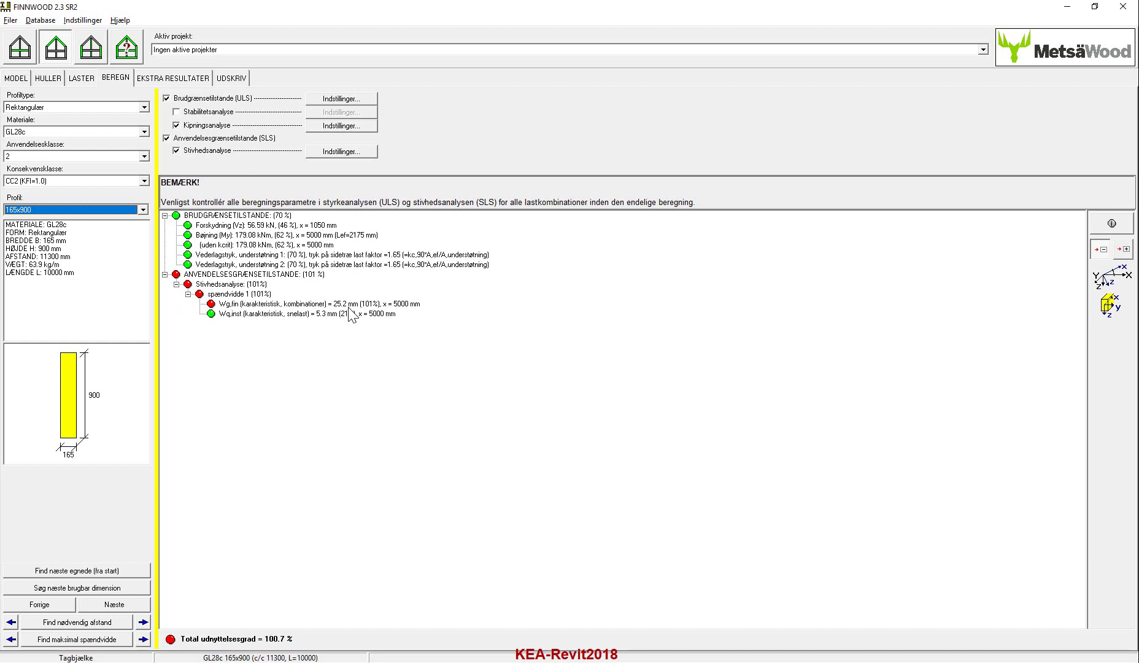
{"action": "key", "text": "Down"}
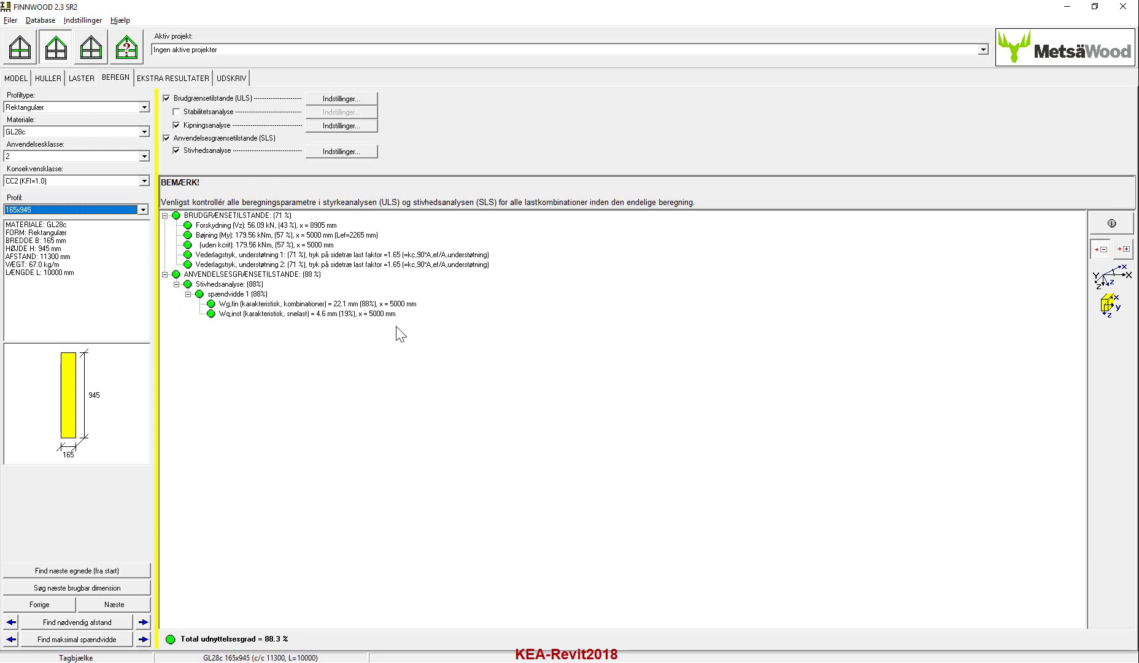
{"action": "left_click", "coordinate": [145, 209]}
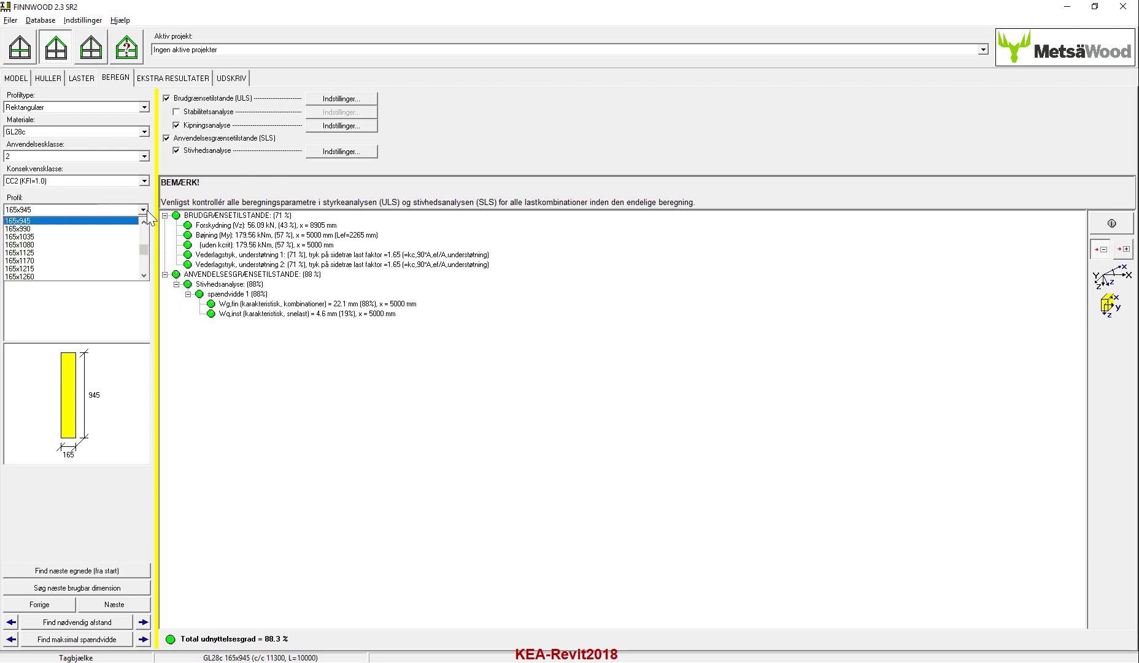
{"action": "left_click_drag", "start_coordinate": [142, 246], "coordinate": [145, 252]}
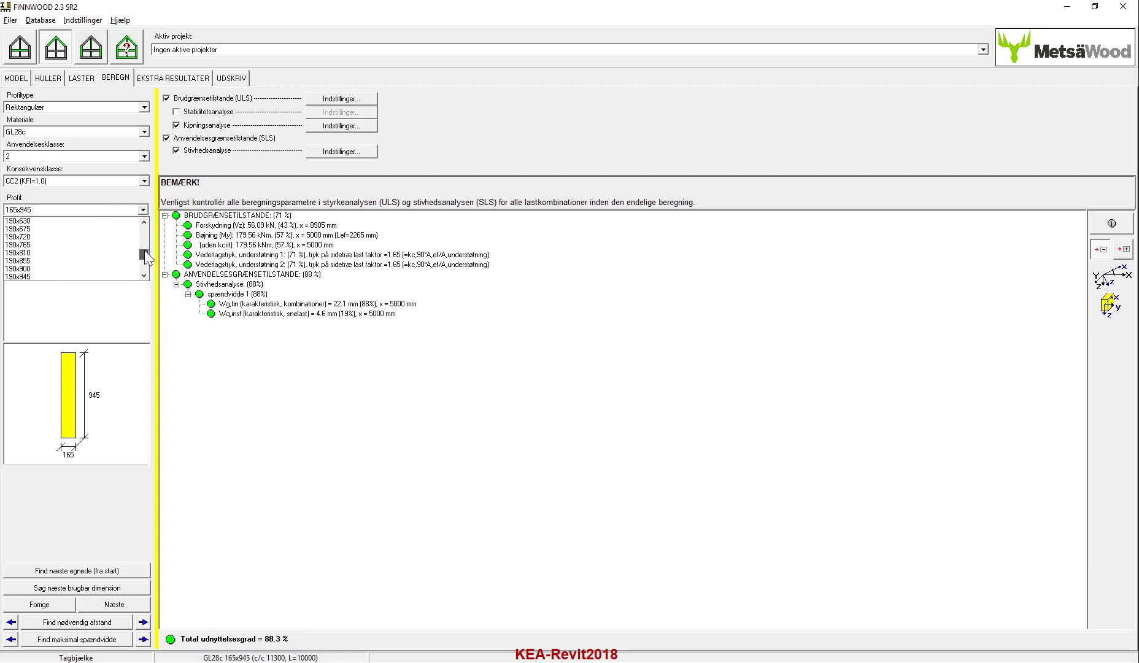
{"action": "left_click", "coordinate": [23, 268]}
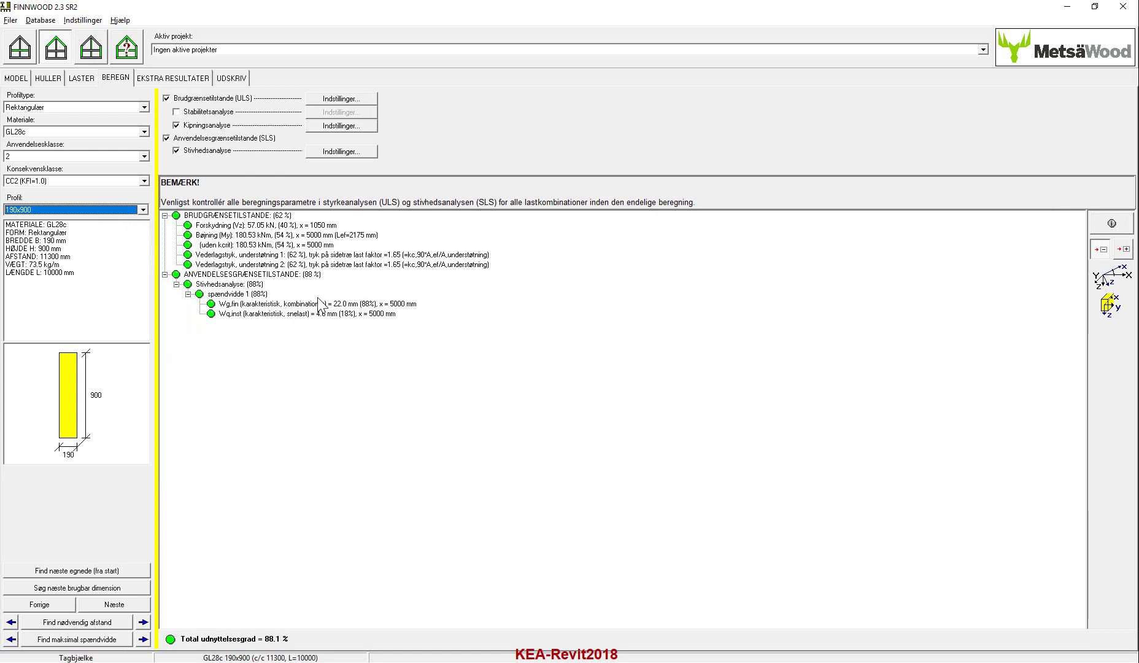
- Test the smaller 190x855 profile and return the beam to 190x900
{"action": "left_click", "coordinate": [142, 209]}
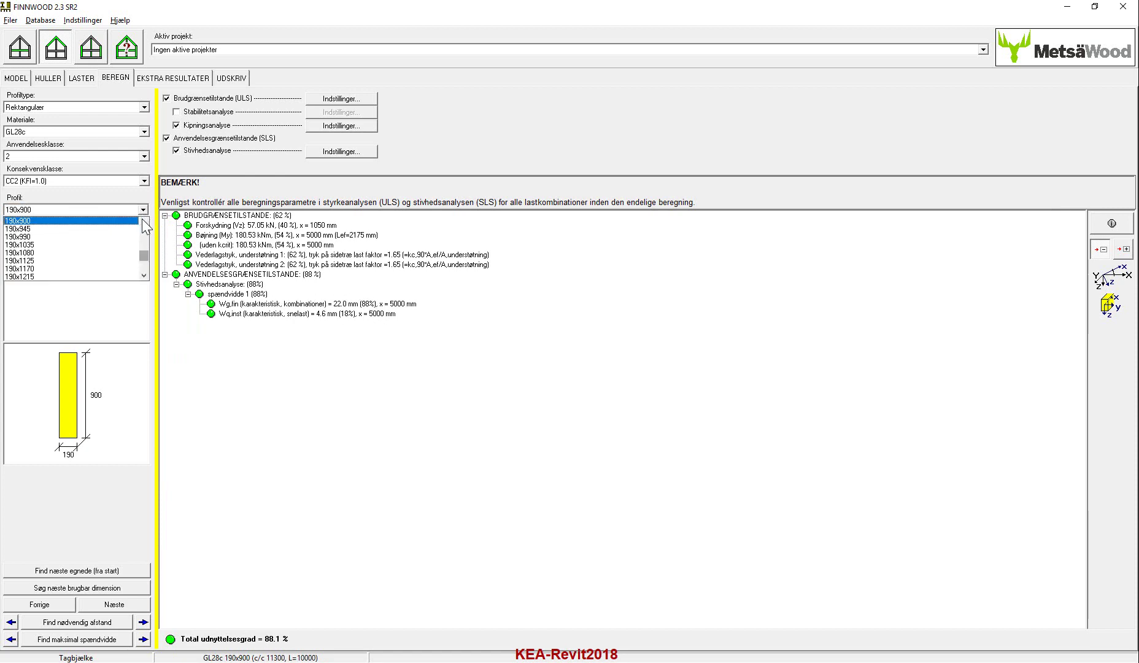
{"action": "left_click", "coordinate": [143, 221]}
{"action": "left_click", "coordinate": [78, 221]}
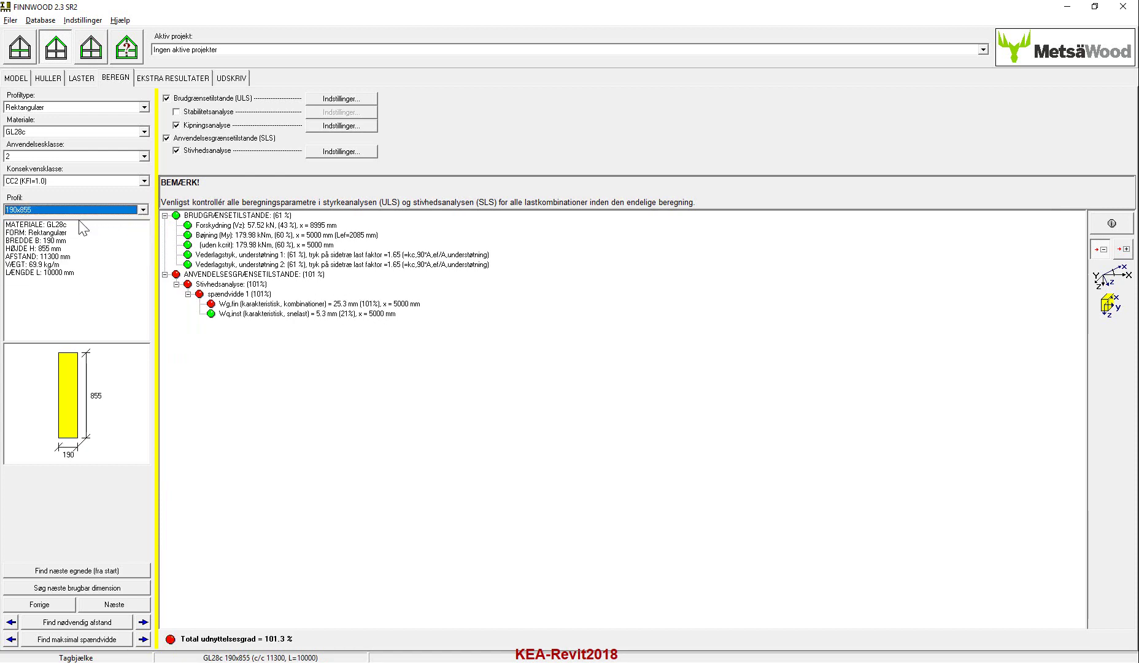
{"action": "left_click", "coordinate": [142, 209]}
{"action": "left_click", "coordinate": [84, 229]}
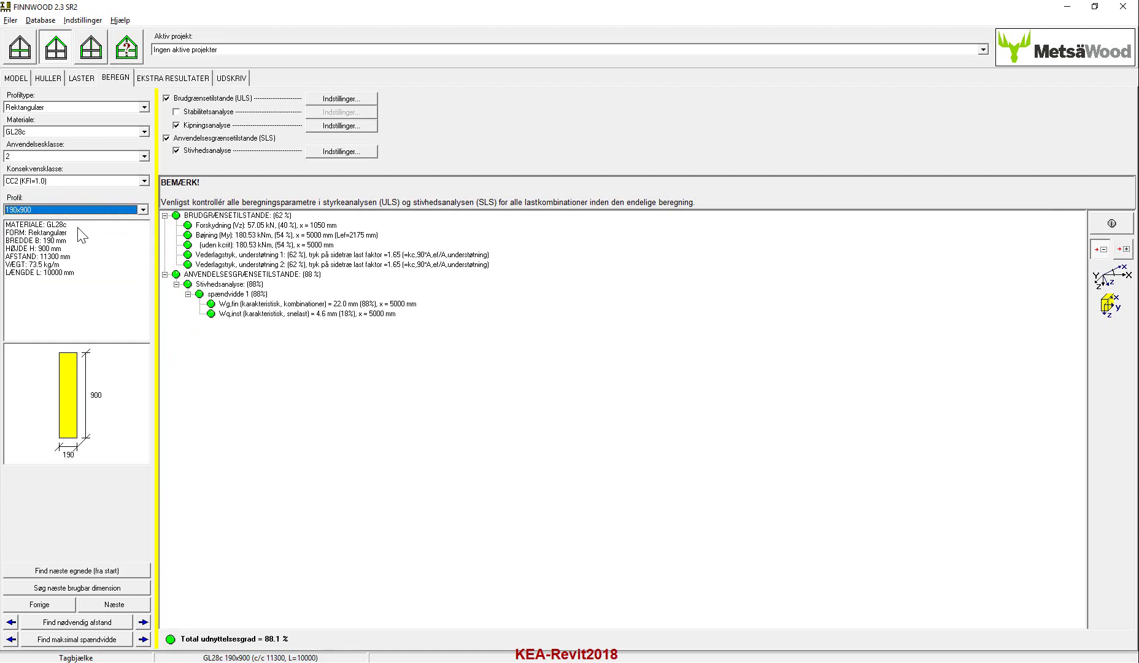
{"action": "left_click", "coordinate": [439, 390]}
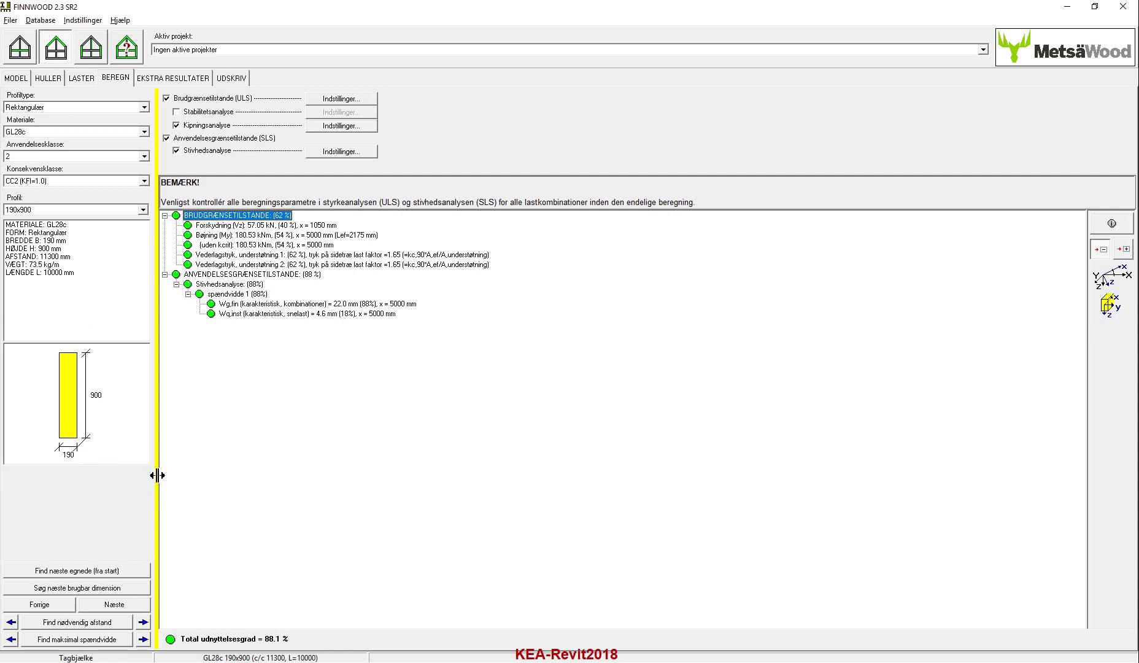
- View the beam's moment diagram (My) and its deflection diagram (wz, Udbøjning)
{"action": "left_click", "coordinate": [210, 79]}
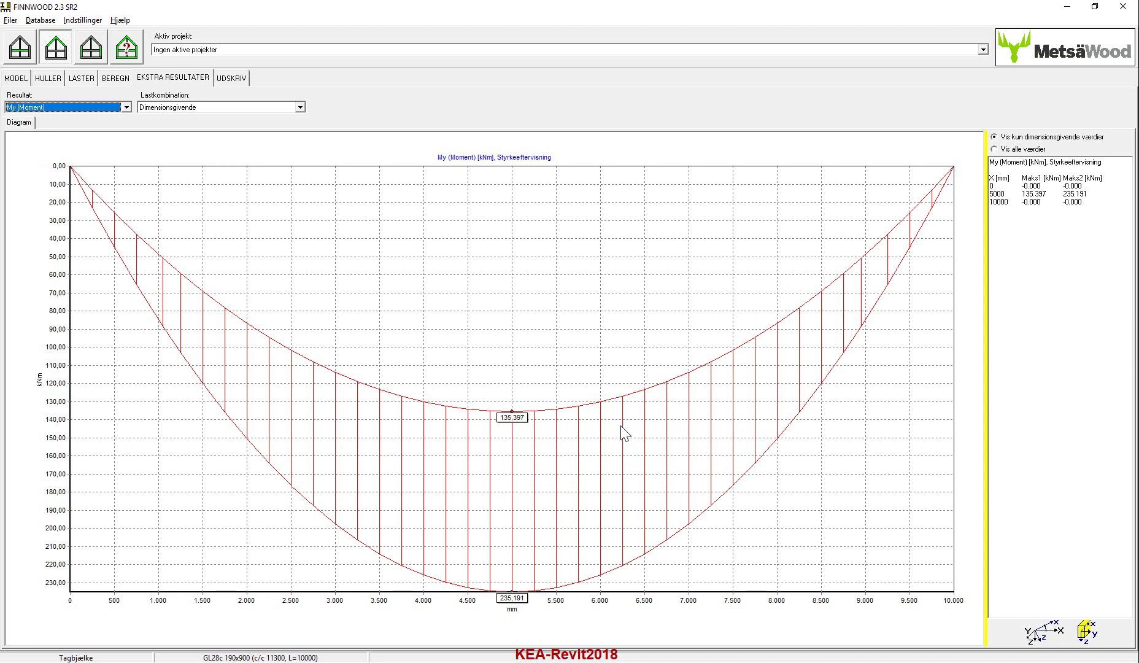
{"action": "left_click", "coordinate": [126, 107]}
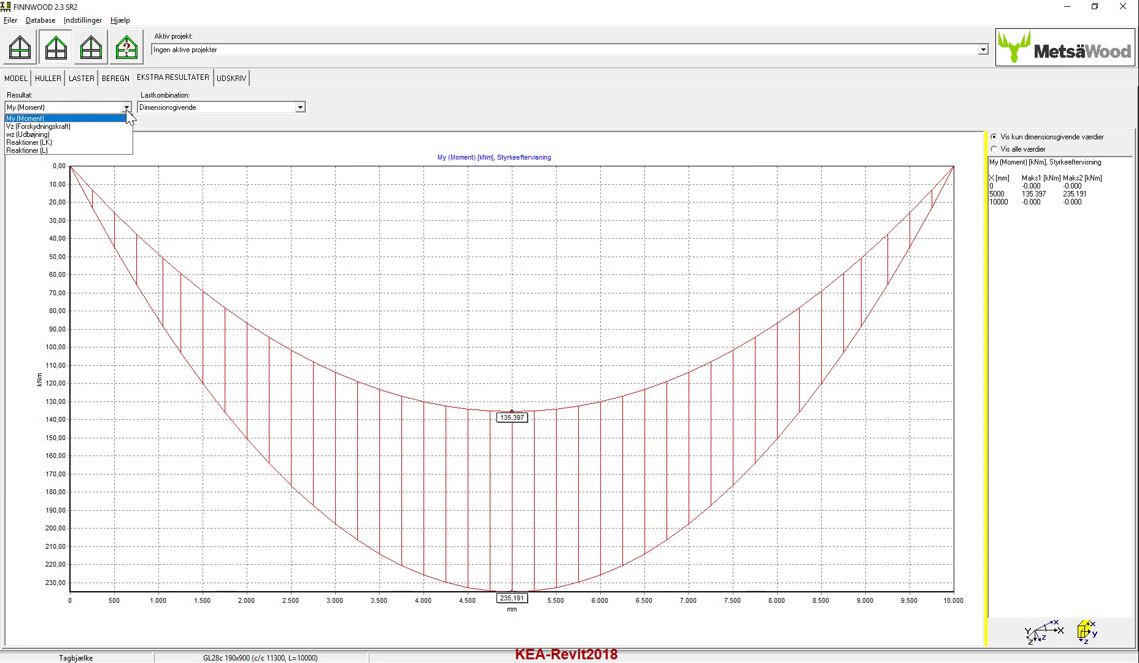
{"action": "left_click", "coordinate": [52, 134]}
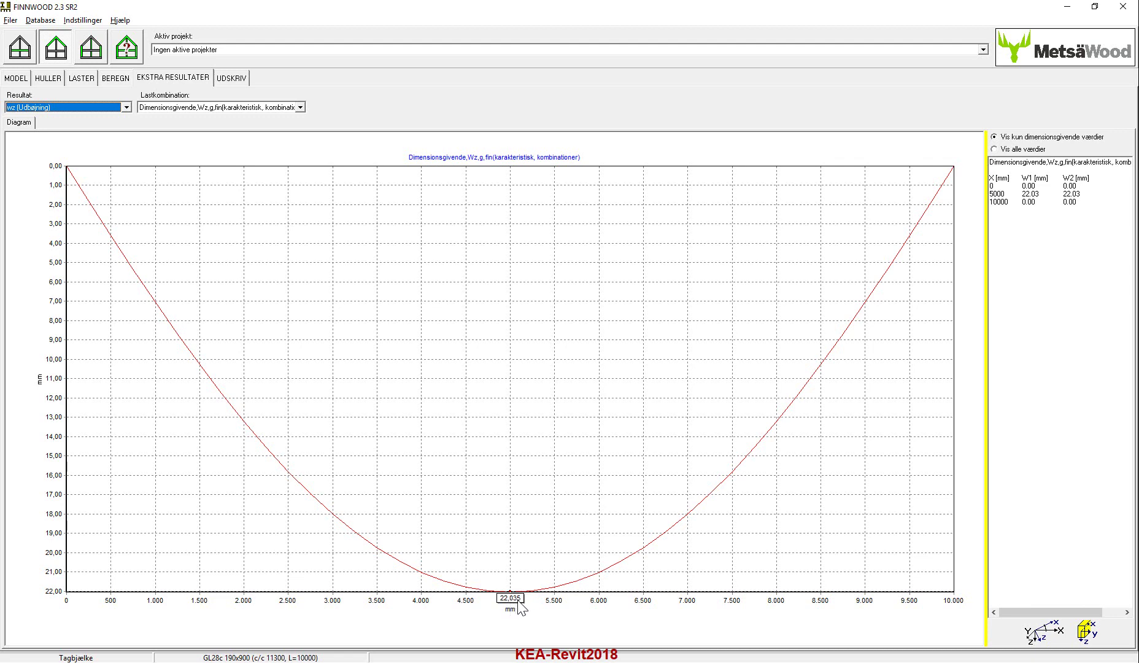
- Review the calculation printout, checking the material stiffness E,mid, the load combinations, the deformation criteria and the design results
{"action": "left_click", "coordinate": [227, 78]}
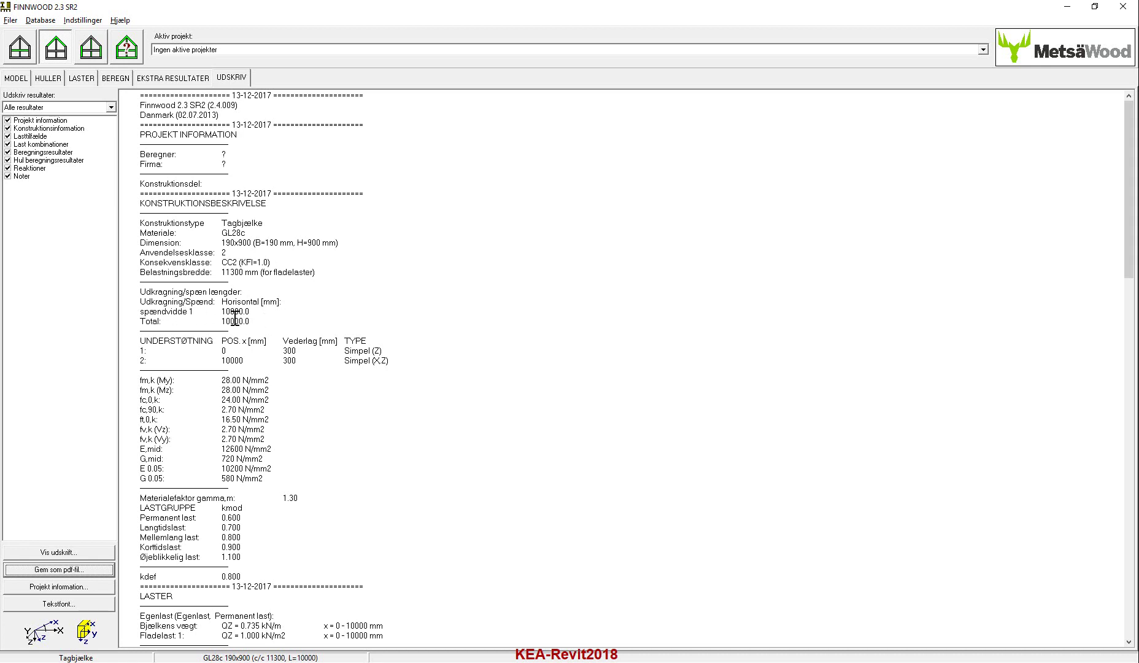
{"action": "scroll", "coordinate": [284, 394], "scroll_direction": "down", "scroll_amount": 1}
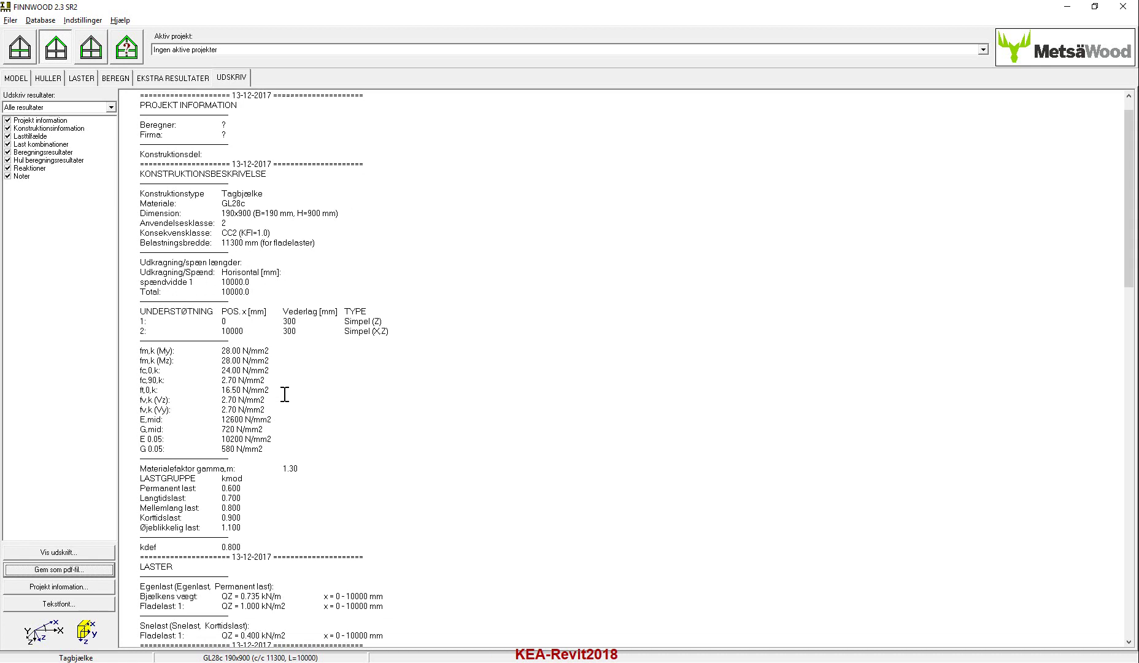
{"action": "scroll", "coordinate": [292, 414], "scroll_direction": "down", "scroll_amount": 2}
{"action": "scroll", "coordinate": [295, 416], "scroll_direction": "down", "scroll_amount": 1}
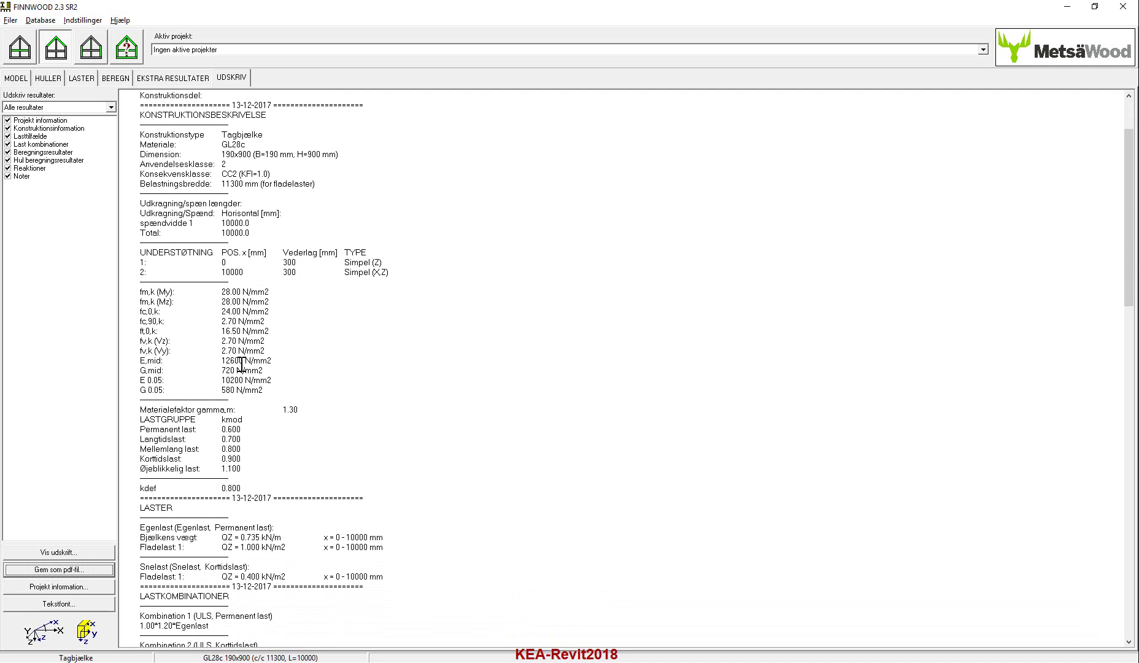
{"action": "left_click_drag", "start_coordinate": [220, 380], "coordinate": [260, 360]}
{"action": "scroll", "coordinate": [176, 395], "scroll_direction": "up", "scroll_amount": 1}
{"action": "scroll", "coordinate": [226, 416], "scroll_direction": "down", "scroll_amount": 1}
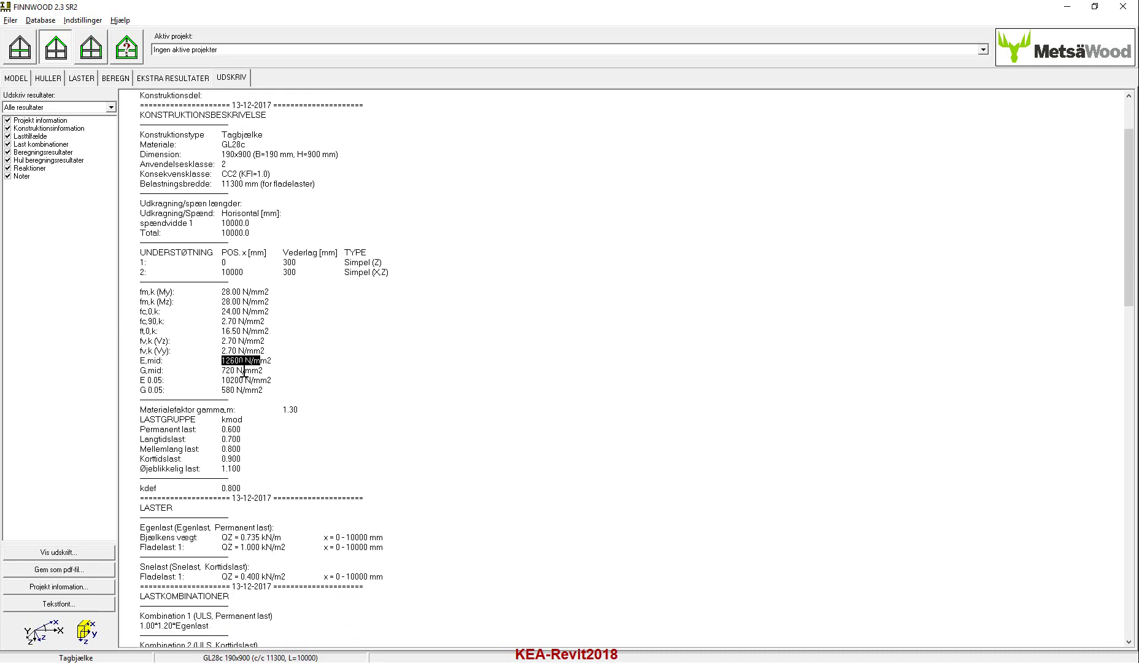
{"action": "scroll", "coordinate": [245, 370], "scroll_direction": "down", "scroll_amount": 20}
{"action": "scroll", "coordinate": [320, 402], "scroll_direction": "up", "scroll_amount": 3}
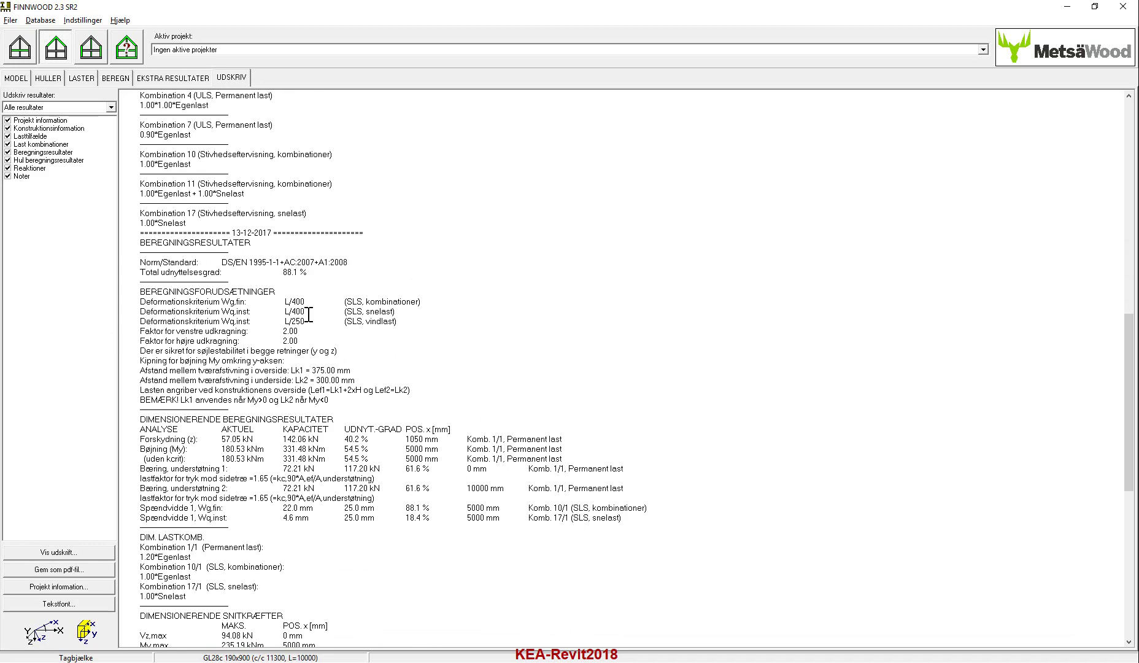
- Review the remaining design results and reactions in the calculation printout, and open its print preview to examine the beam description
{"action": "scroll", "coordinate": [309, 320], "scroll_direction": "down", "scroll_amount": 6}
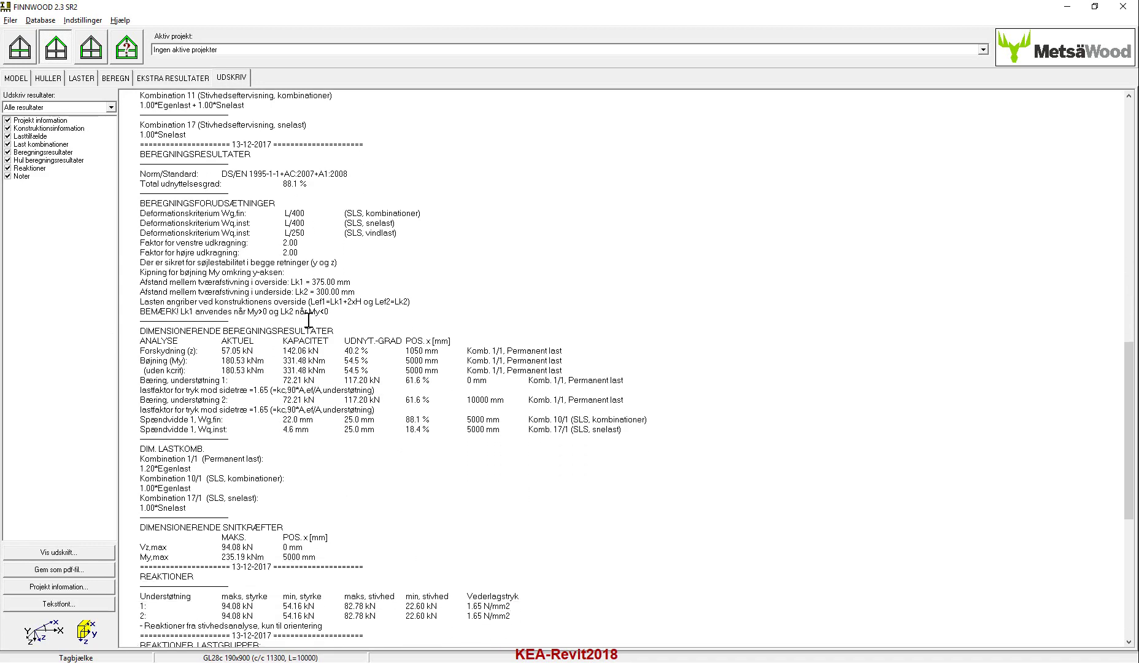
{"action": "scroll", "coordinate": [309, 317], "scroll_direction": "down", "scroll_amount": 9}
{"action": "scroll", "coordinate": [326, 331], "scroll_direction": "up", "scroll_amount": 20}
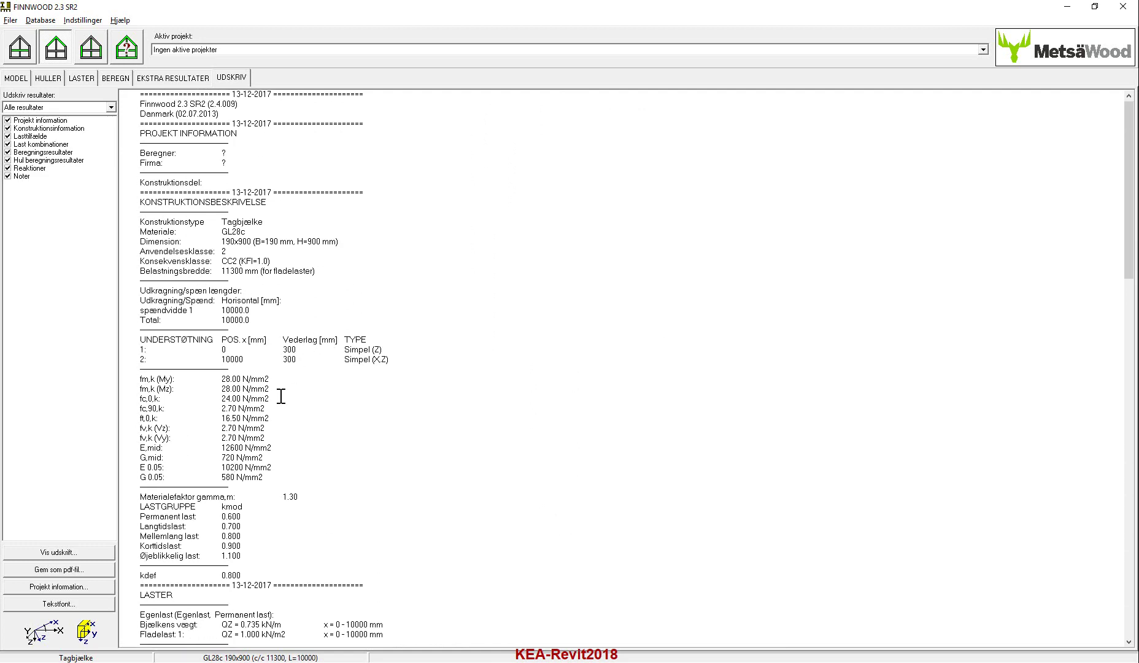
{"action": "left_click", "coordinate": [54, 554]}
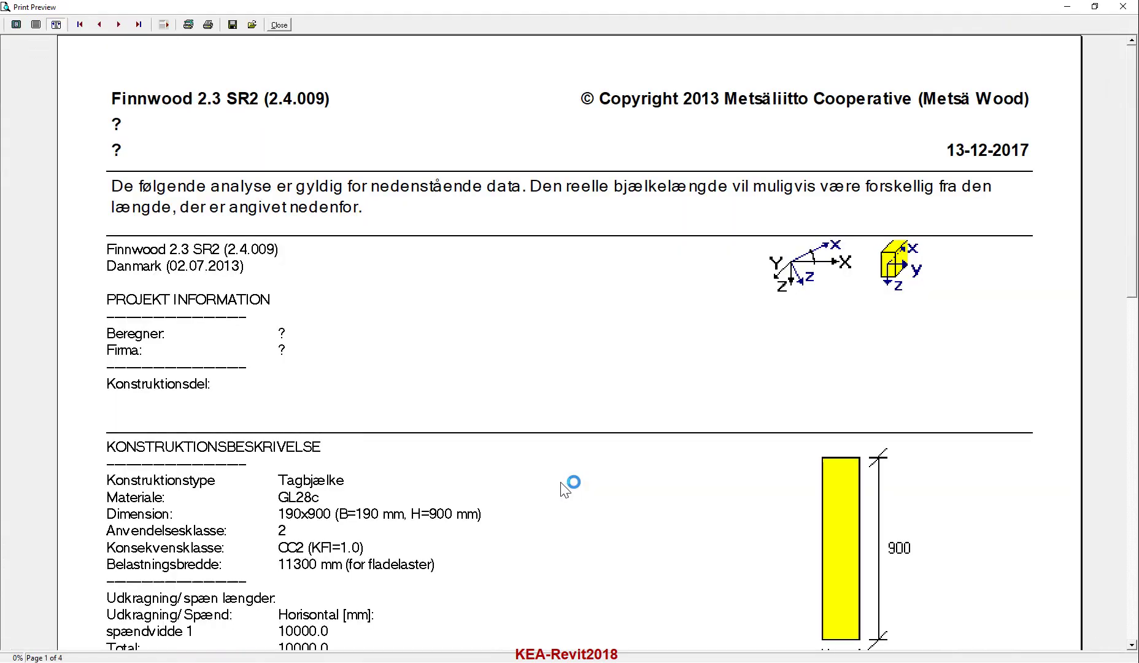
{"action": "scroll", "coordinate": [849, 355], "scroll_direction": "down", "scroll_amount": 3}
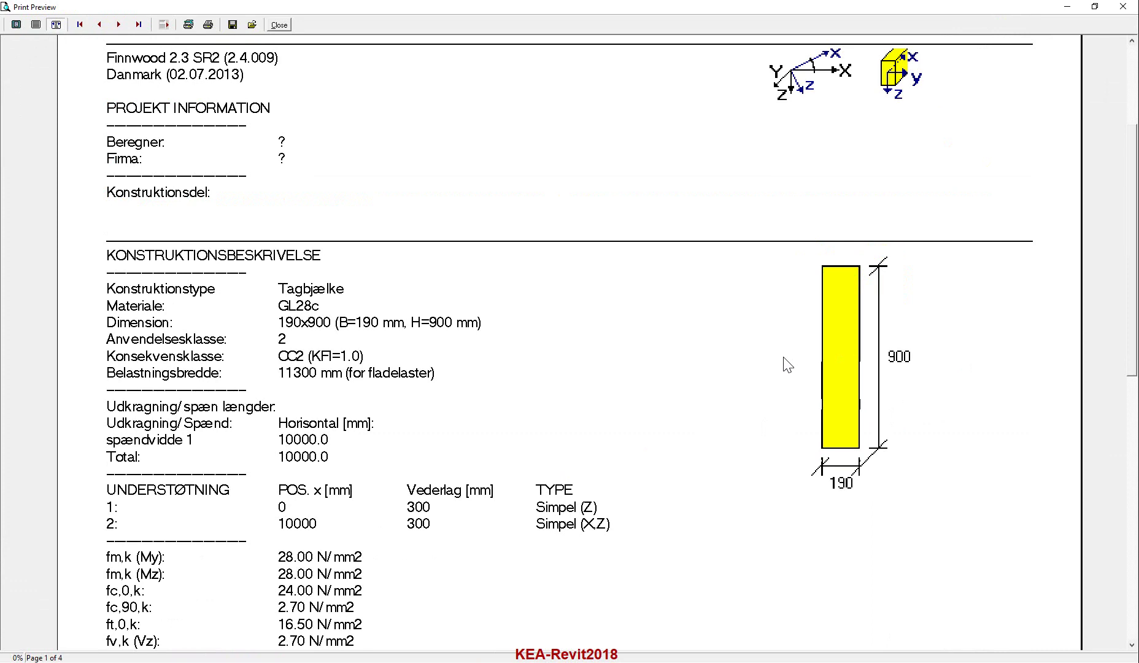
- Return to the main FINNWOOD window and start a new floor beam (Gulvbjælke) model, discarding the existing roof beam
{"action": "key", "text": "alt+Tab"}
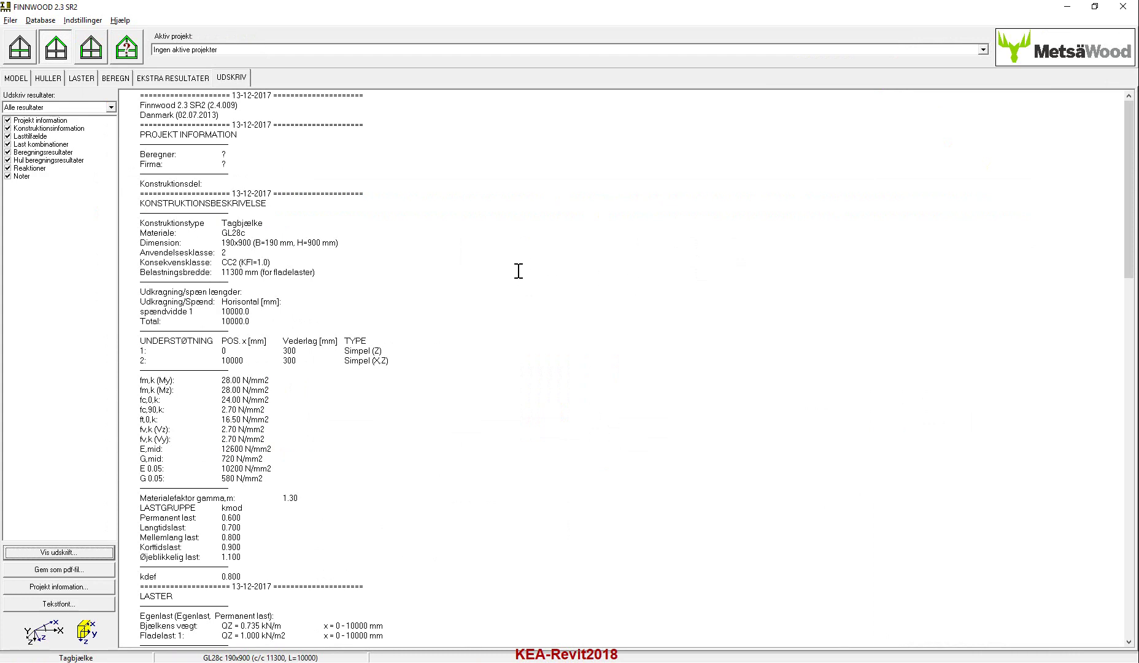
{"action": "left_click", "coordinate": [20, 46]}
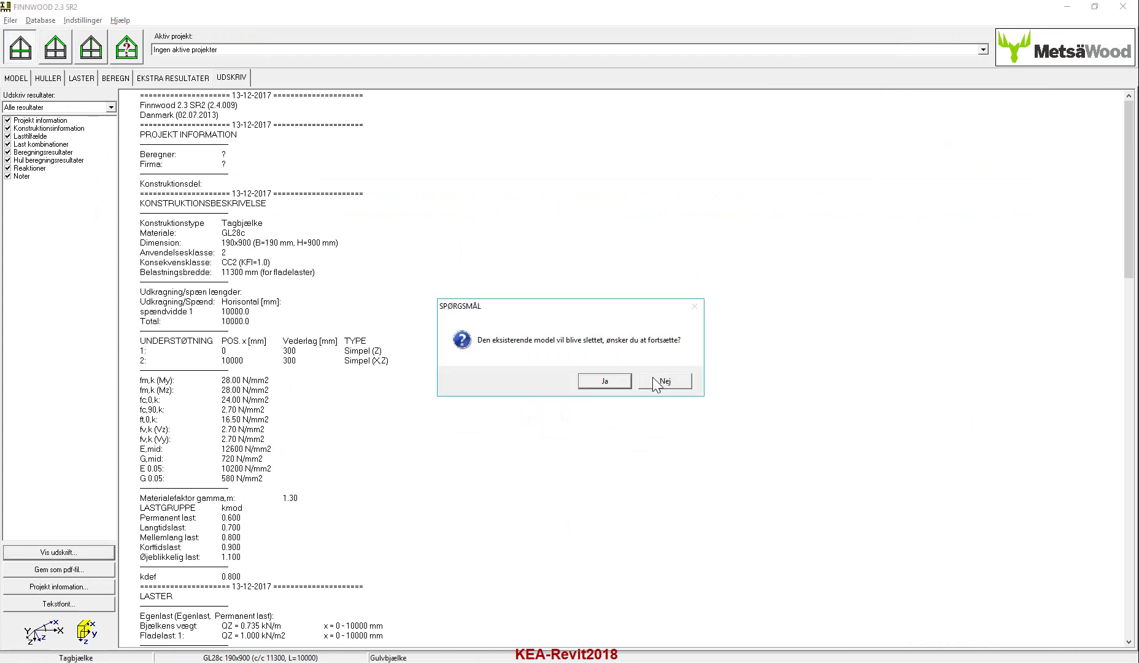
{"action": "left_click", "coordinate": [605, 381]}
- Switch to Revit and examine the span and spacing dimensions of the floor joists between the stairs on the 01 Stue Copy 1 plan
{"action": "key", "text": "alt+Tab"}
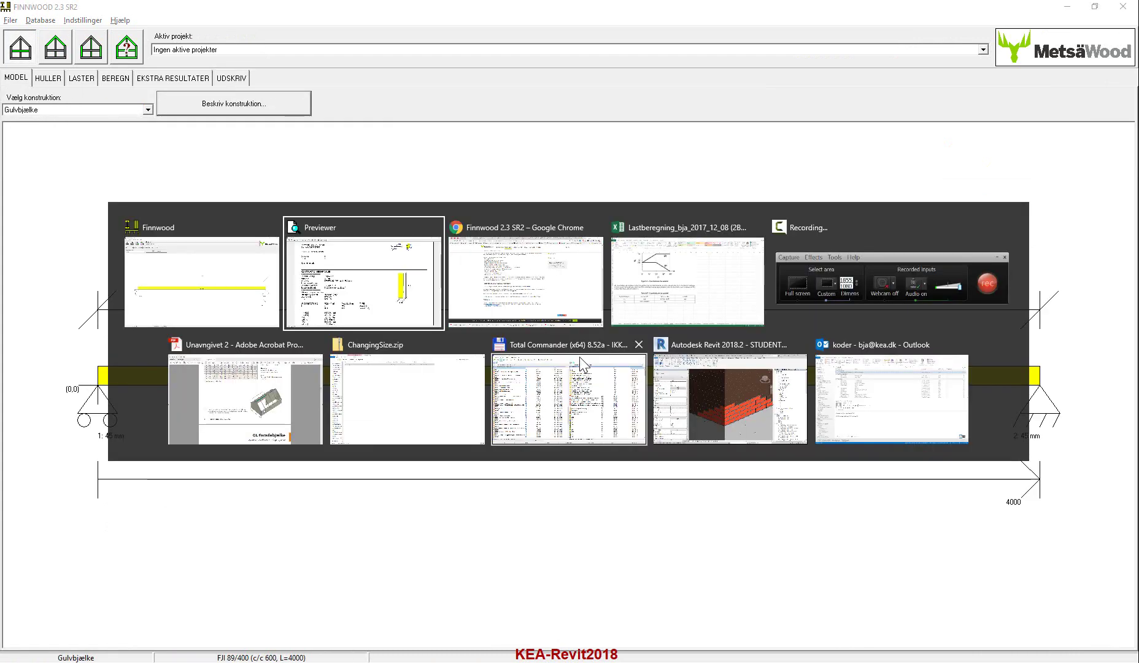
{"action": "key", "text": "alt+Tab"}
{"action": "key", "text": "alt+Tab"}
{"action": "key", "text": "alt+Tab"}
{"action": "key", "text": "alt+Tab"}
{"action": "key", "text": "alt+Tab"}
{"action": "key", "text": "alt+Tab"}
{"action": "key", "text": "alt+Tab"}
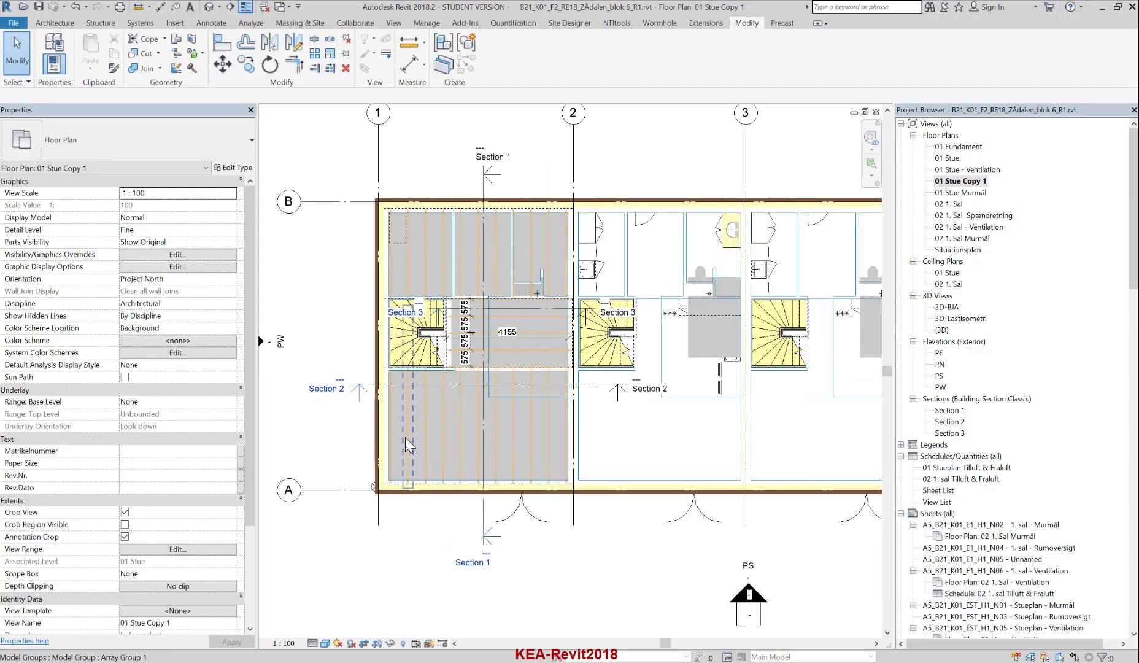
{"action": "scroll", "coordinate": [584, 326], "scroll_direction": "up", "scroll_amount": 3}
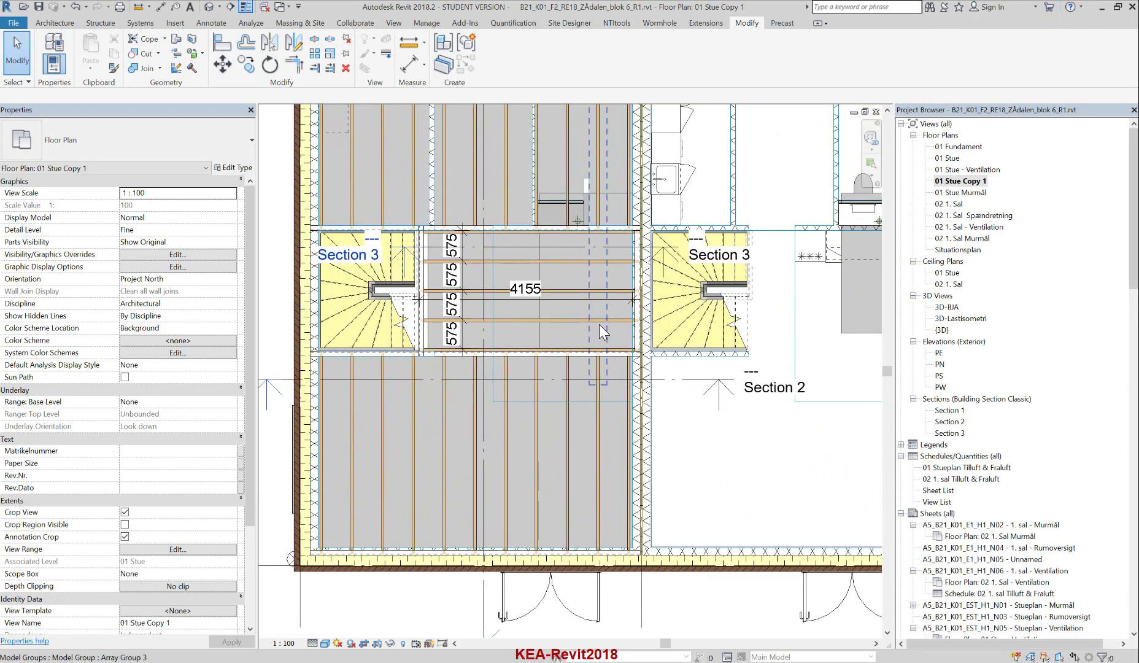
{"action": "scroll", "coordinate": [634, 385], "scroll_direction": "up", "scroll_amount": 2}
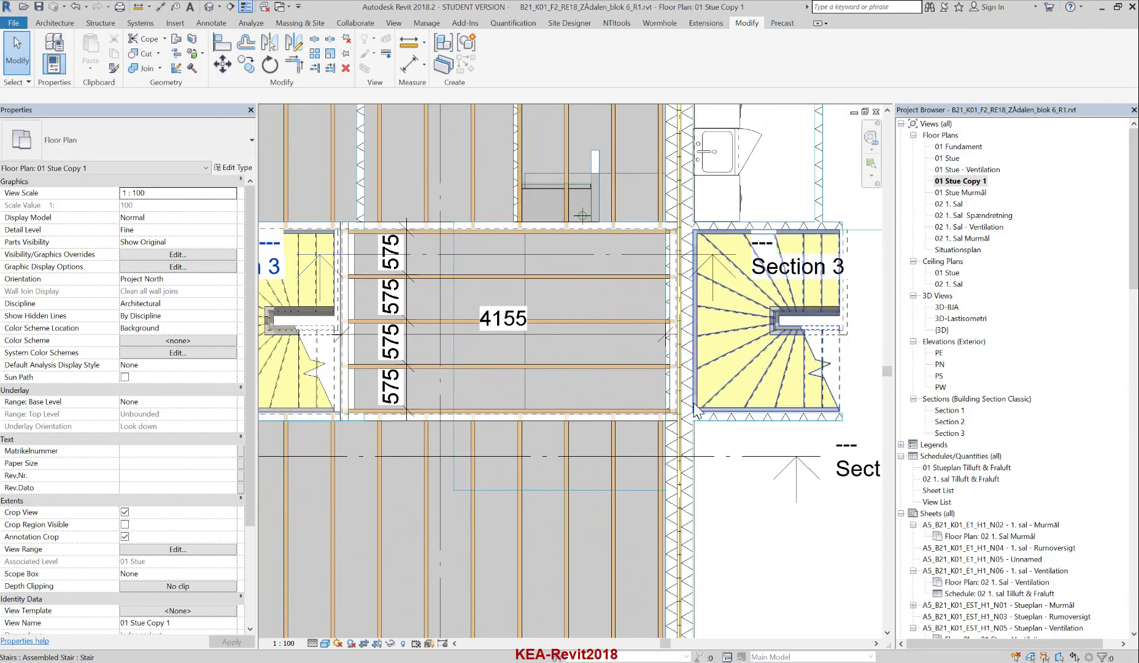
{"action": "scroll", "coordinate": [617, 275], "scroll_direction": "up", "scroll_amount": 2}
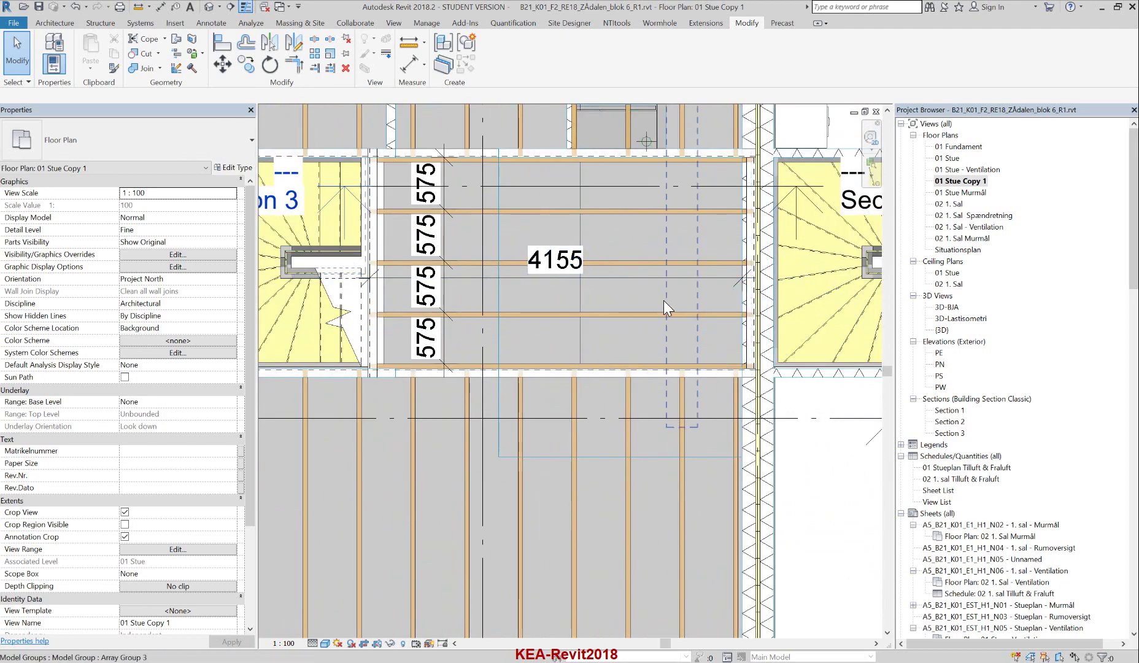
{"action": "scroll", "coordinate": [663, 302], "scroll_direction": "down", "scroll_amount": 1}
{"action": "left_click_drag", "start_coordinate": [413, 448], "coordinate": [371, 474]}
{"action": "scroll", "coordinate": [598, 331], "scroll_direction": "up", "scroll_amount": 3}
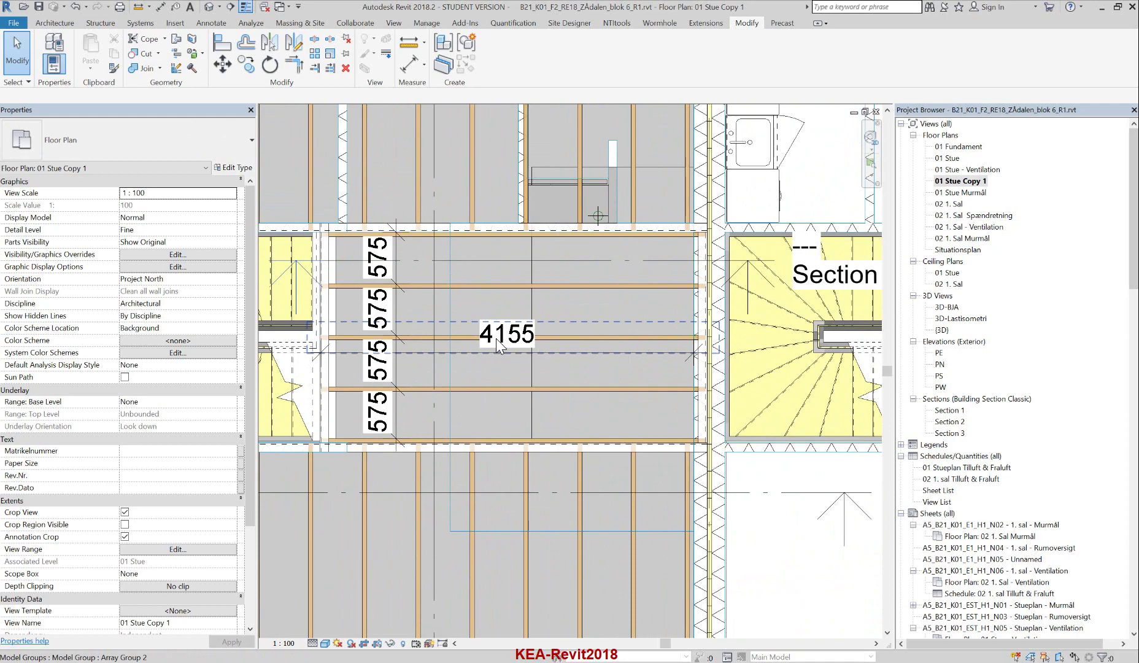
- Switch back to FINNWOOD and describe the floor beam with span L1 of 4155 mm and bearing lengths S1 and S2 of 51 mm
{"action": "key", "text": "alt+Tab"}
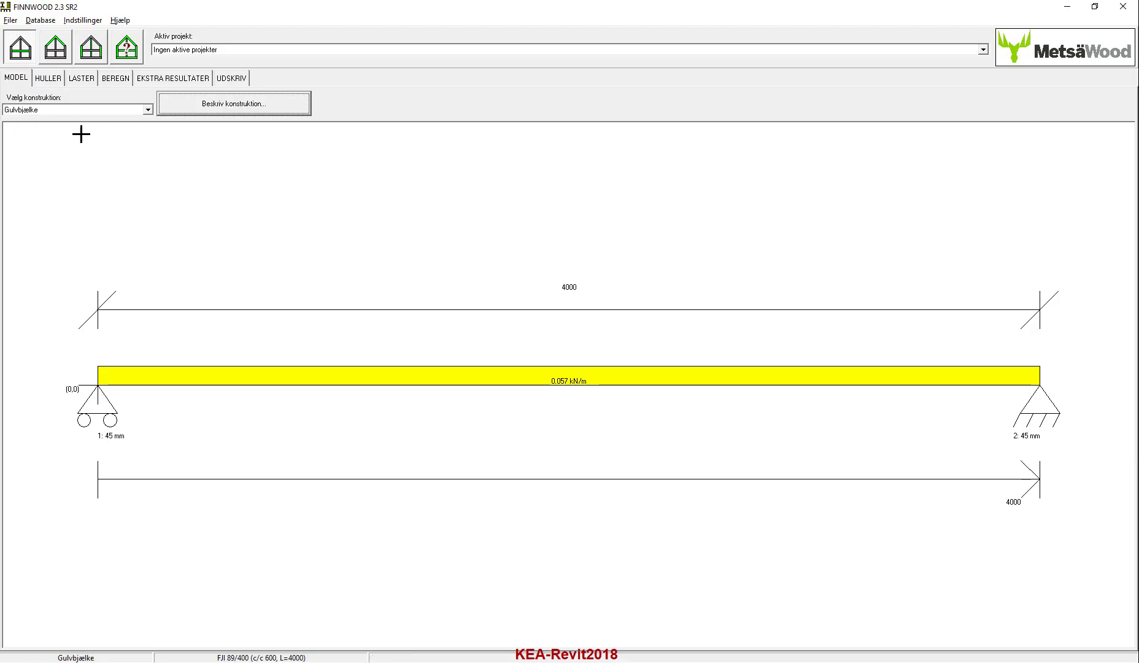
{"action": "left_click", "coordinate": [229, 113]}
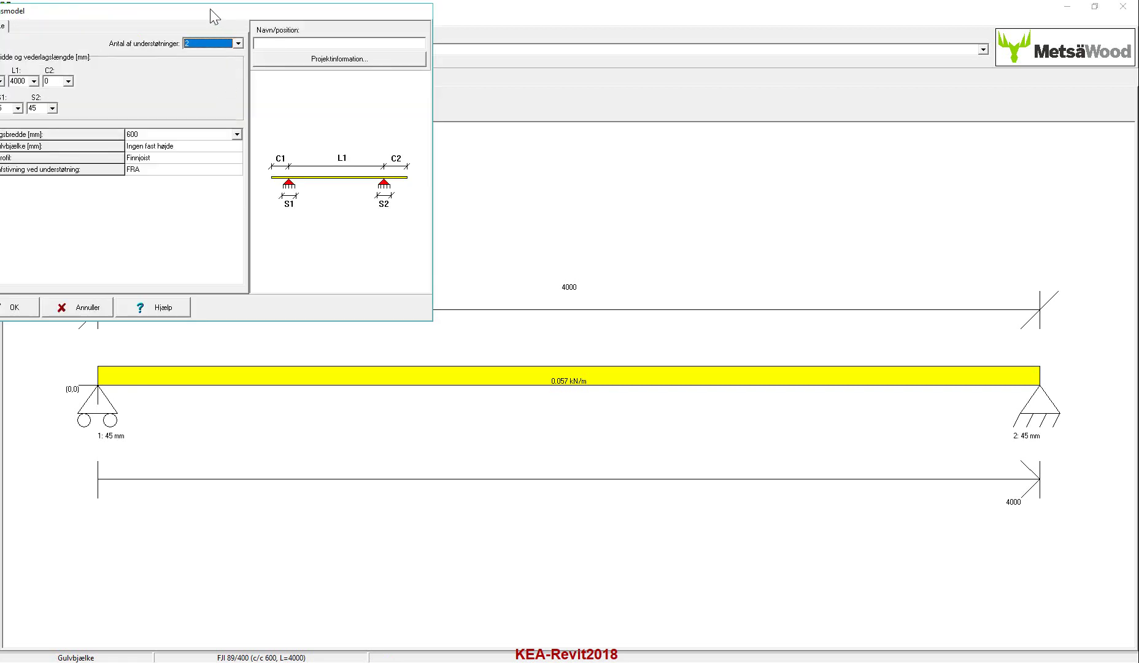
{"action": "left_click_drag", "start_coordinate": [210, 8], "coordinate": [589, 169]}
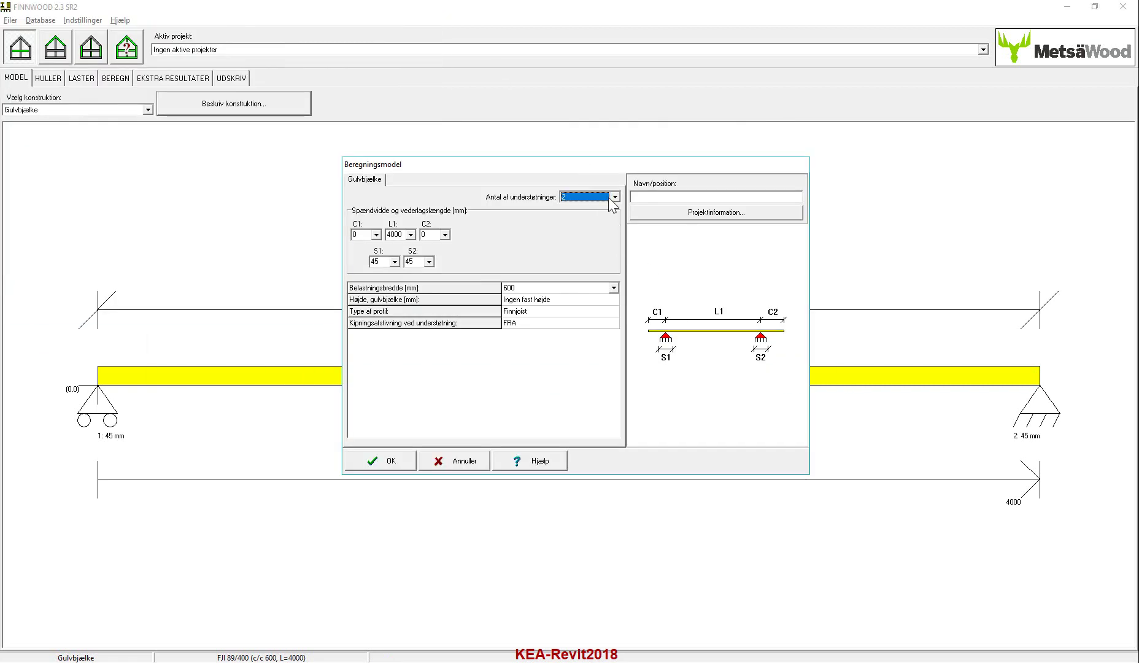
{"action": "double_click", "coordinate": [404, 238]}
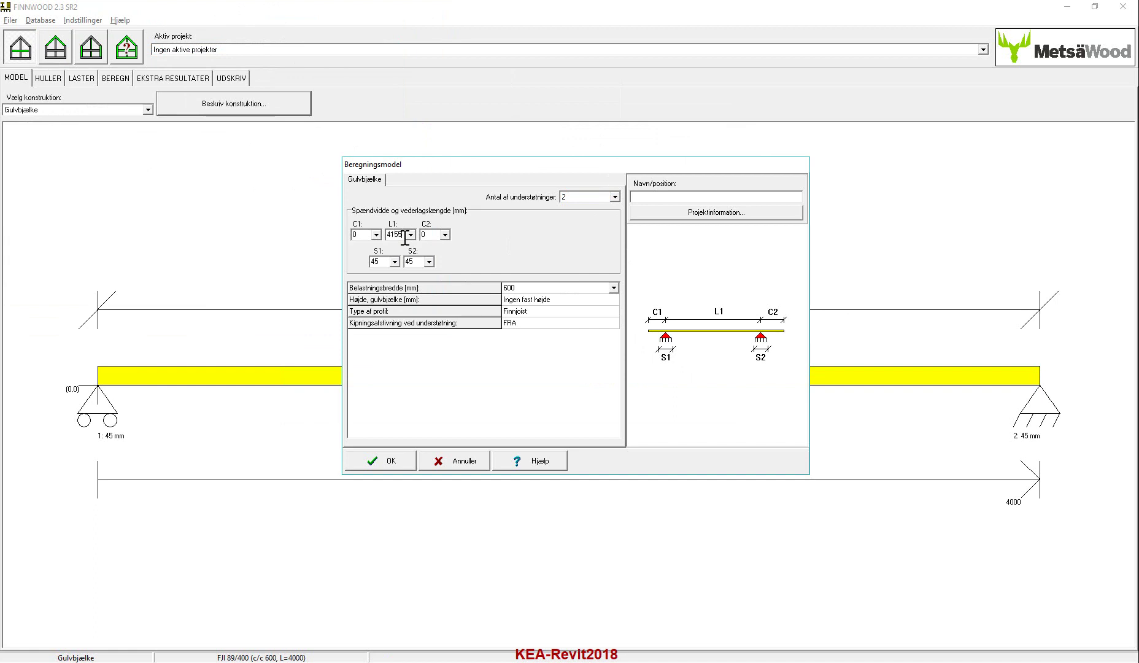
{"action": "type", "text": "4155"}
{"action": "double_click", "coordinate": [385, 261]}
- Check the joist spacing in Revit, set the floor beam's load width (Belastningsbredde) to 575 mm in FINNWOOD and apply the model
{"action": "key", "text": "alt+Tab"}
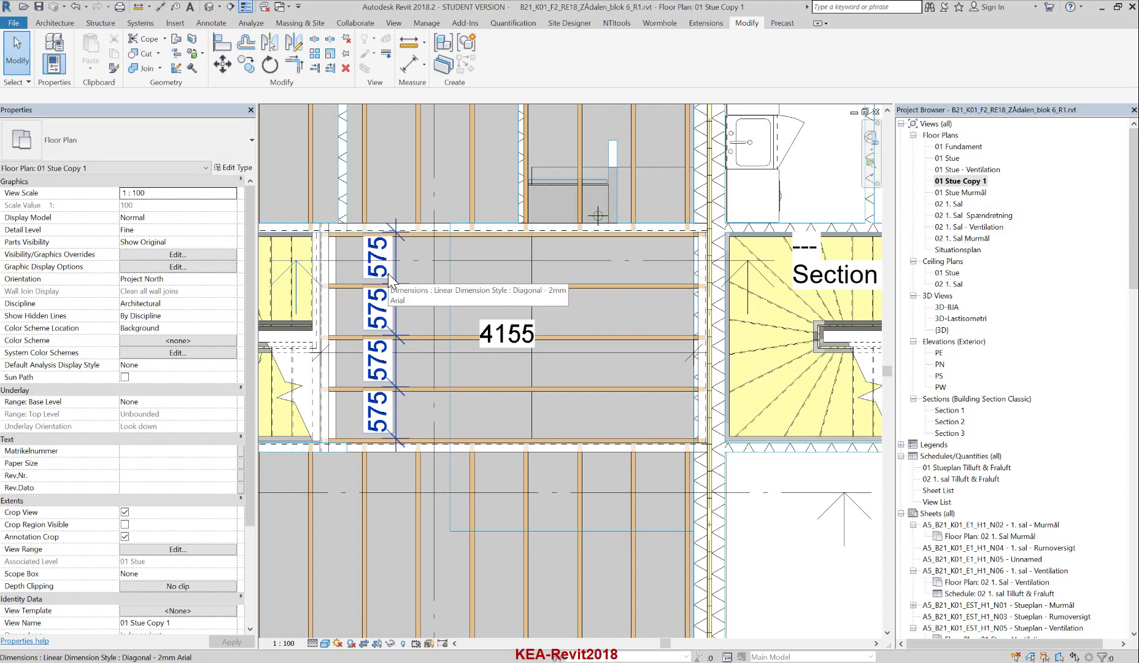
{"action": "key", "text": "alt+Tab"}
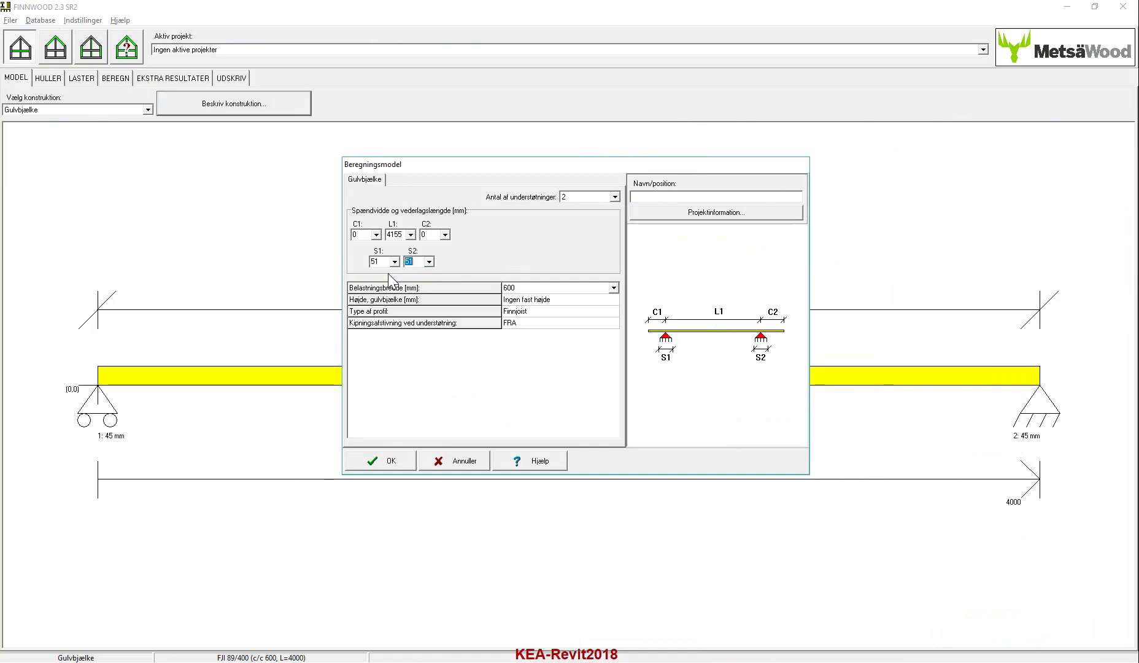
{"action": "left_click", "coordinate": [530, 288]}
{"action": "double_click", "coordinate": [528, 289]}
{"action": "type", "text": "575"}
{"action": "left_click", "coordinate": [565, 312]}
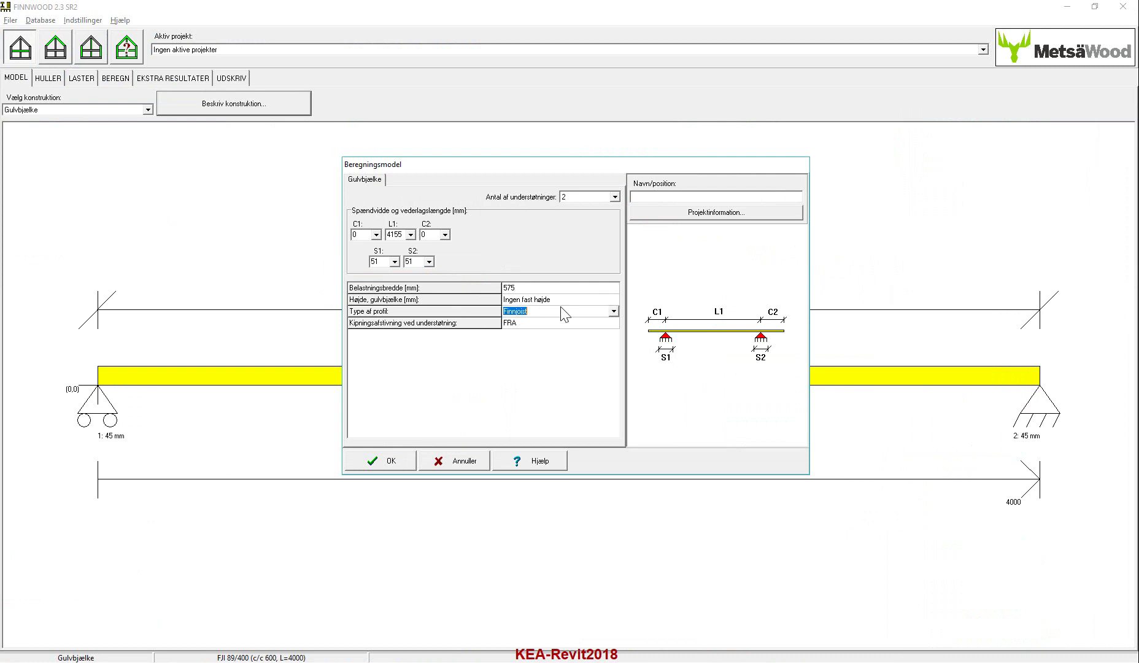
{"action": "left_click", "coordinate": [375, 461]}
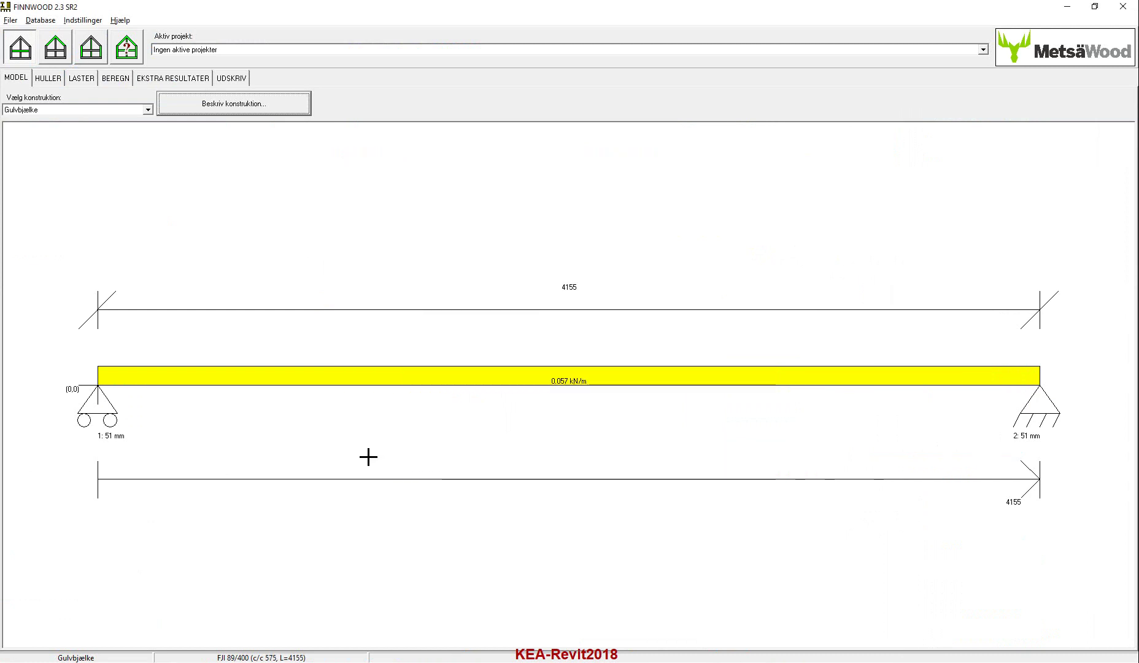
- Set the floor beam's self-weight G1 to 0.8 kN/m², taken from the Last let etageadskillelse sheet in the Excel load workbook
{"action": "left_click", "coordinate": [82, 78]}
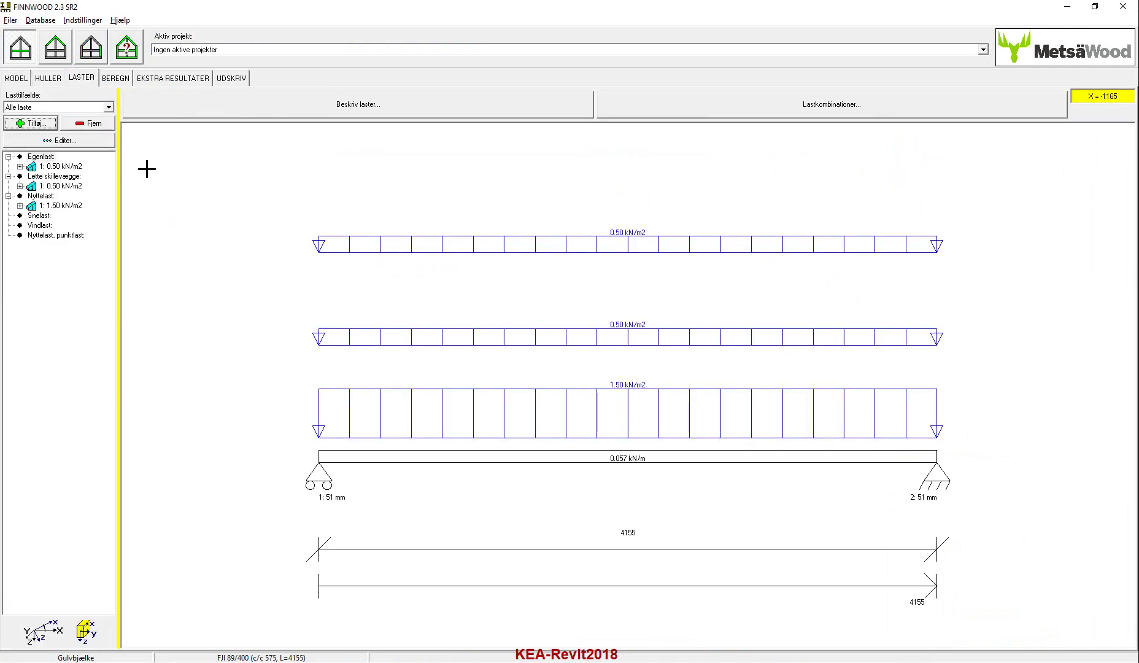
{"action": "left_click", "coordinate": [60, 167]}
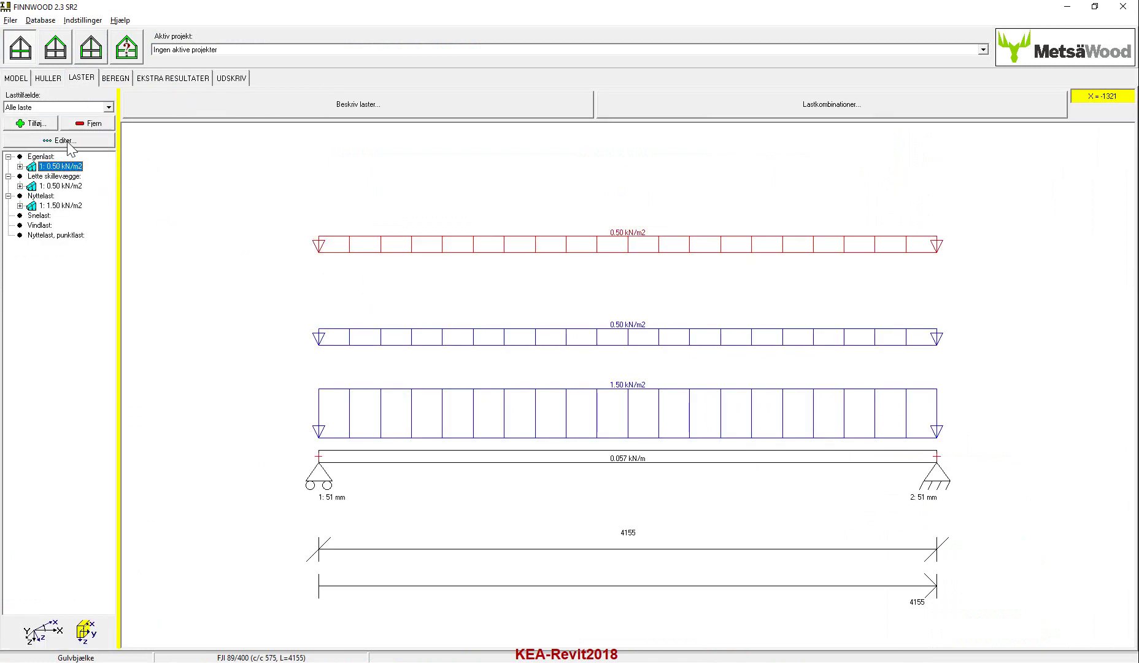
{"action": "left_click", "coordinate": [66, 141]}
{"action": "left_click_drag", "start_coordinate": [237, 19], "coordinate": [444, 38]}
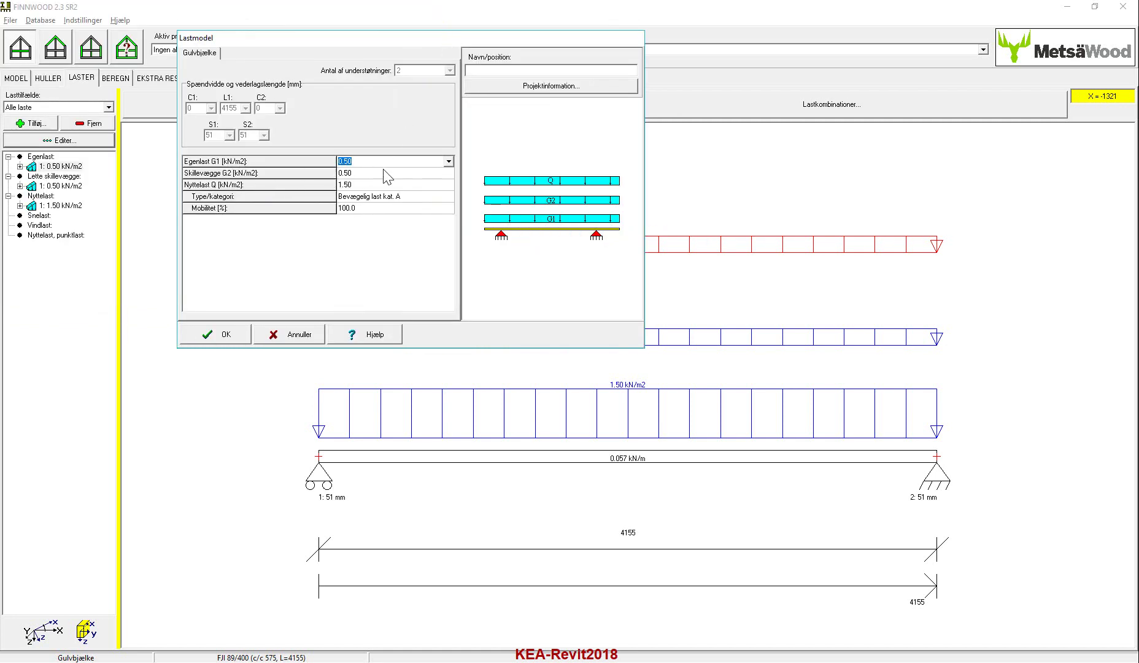
{"action": "key", "text": "alt+Tab"}
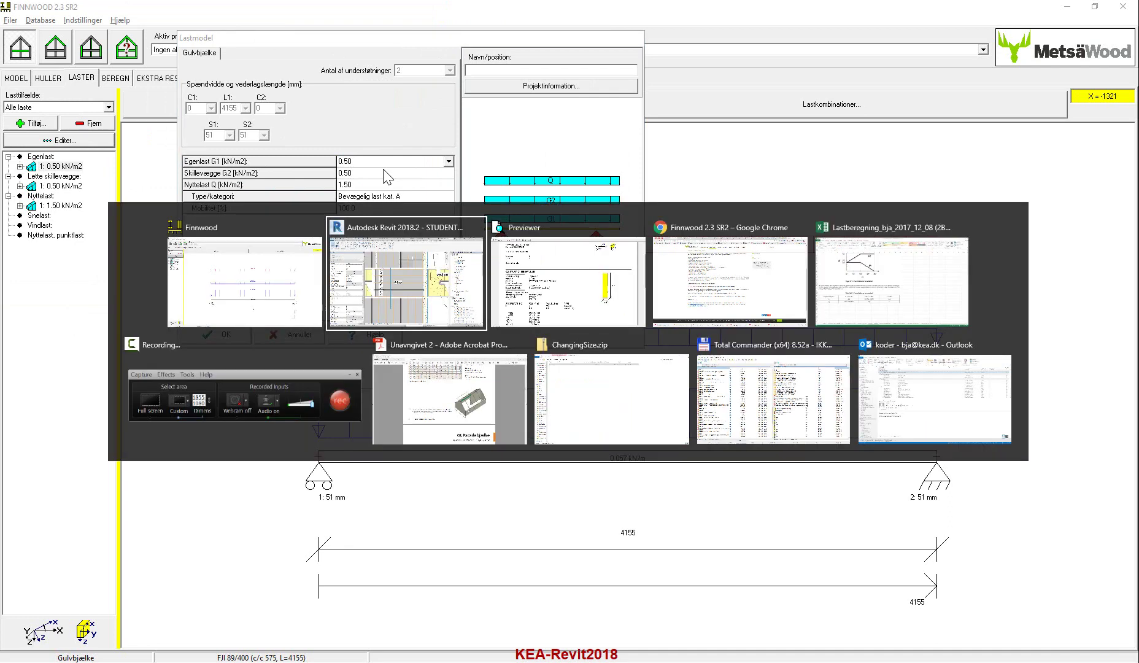
{"action": "key", "text": "Tab"}
{"action": "key", "text": "Tab"}
{"action": "key", "text": "Tab"}
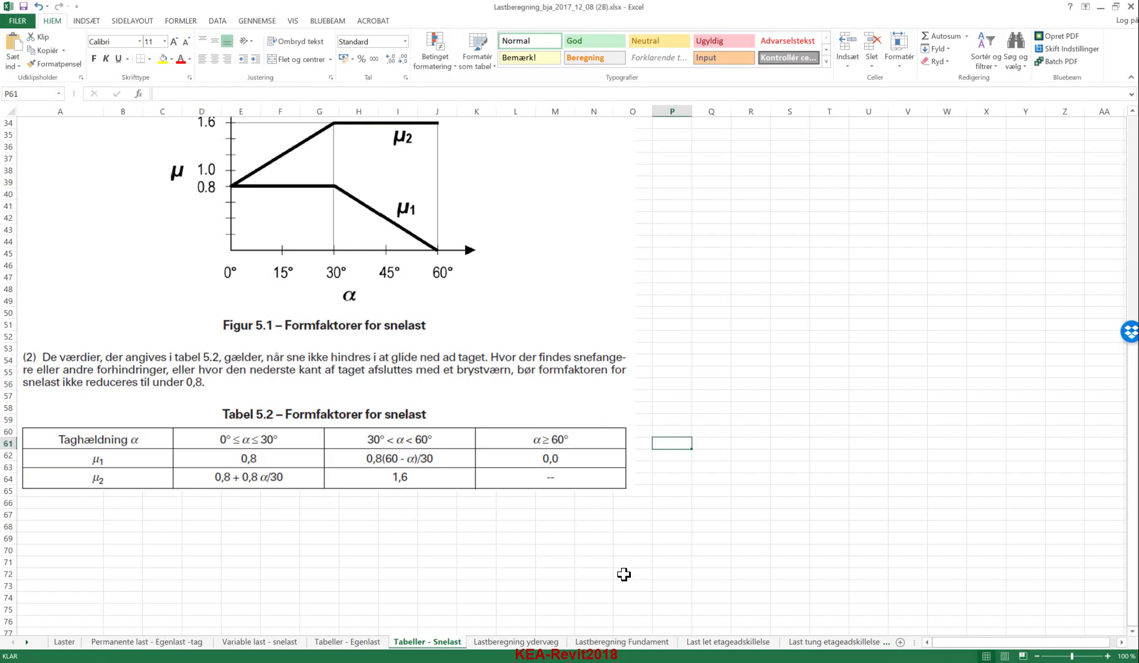
{"action": "left_click", "coordinate": [718, 641]}
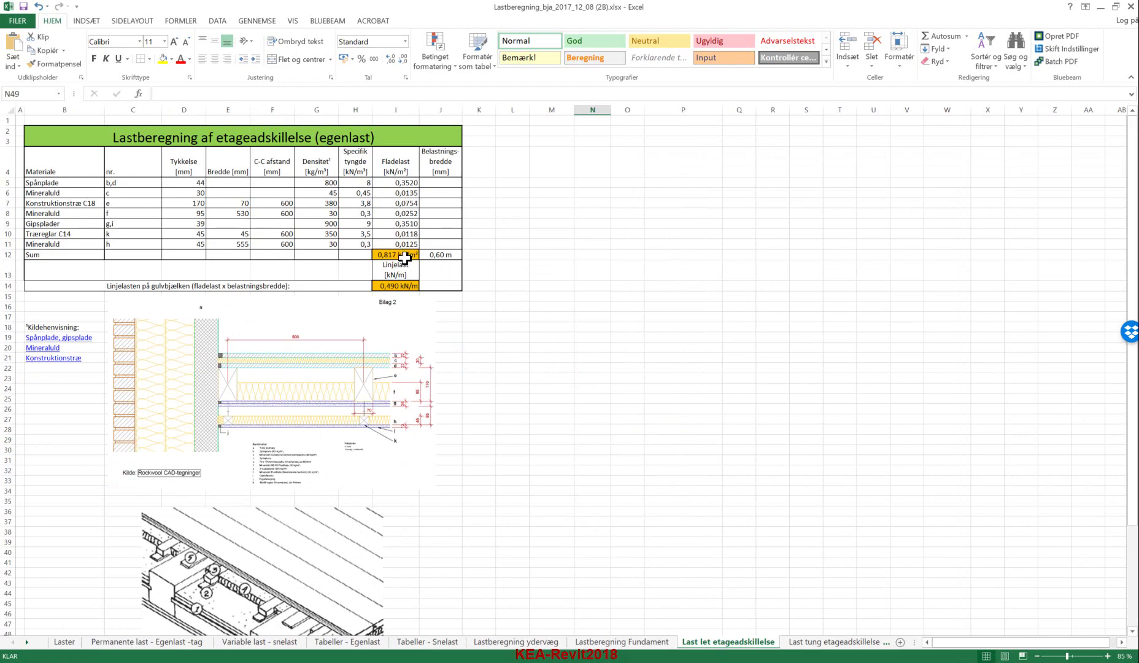
{"action": "key", "text": "alt+Tab"}
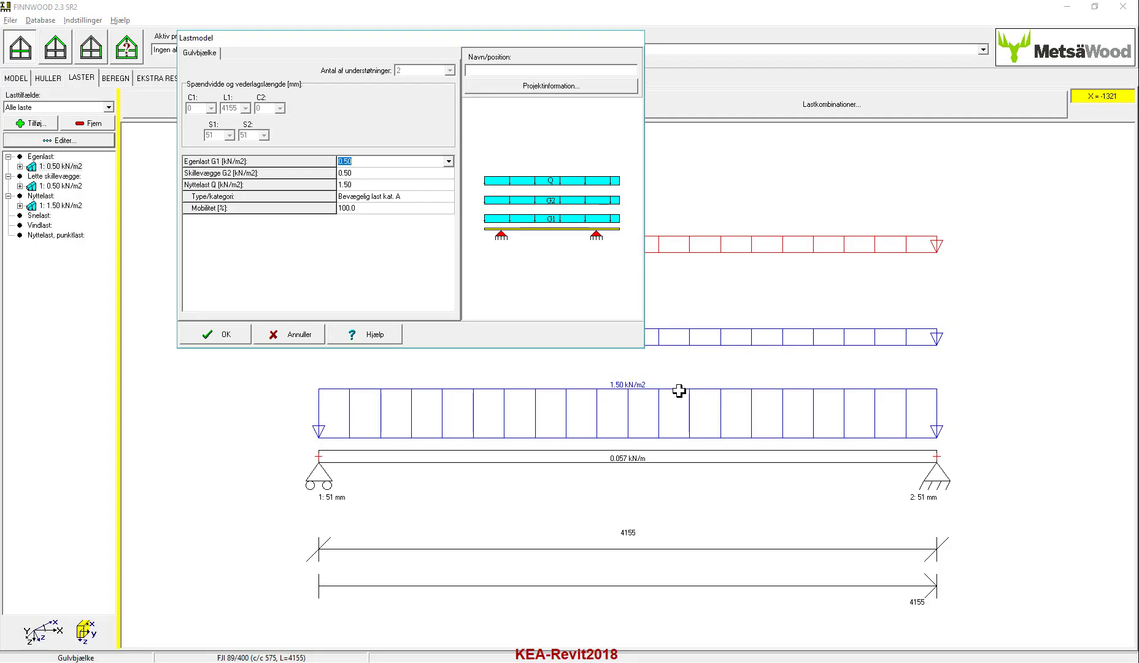
{"action": "left_click", "coordinate": [379, 173]}
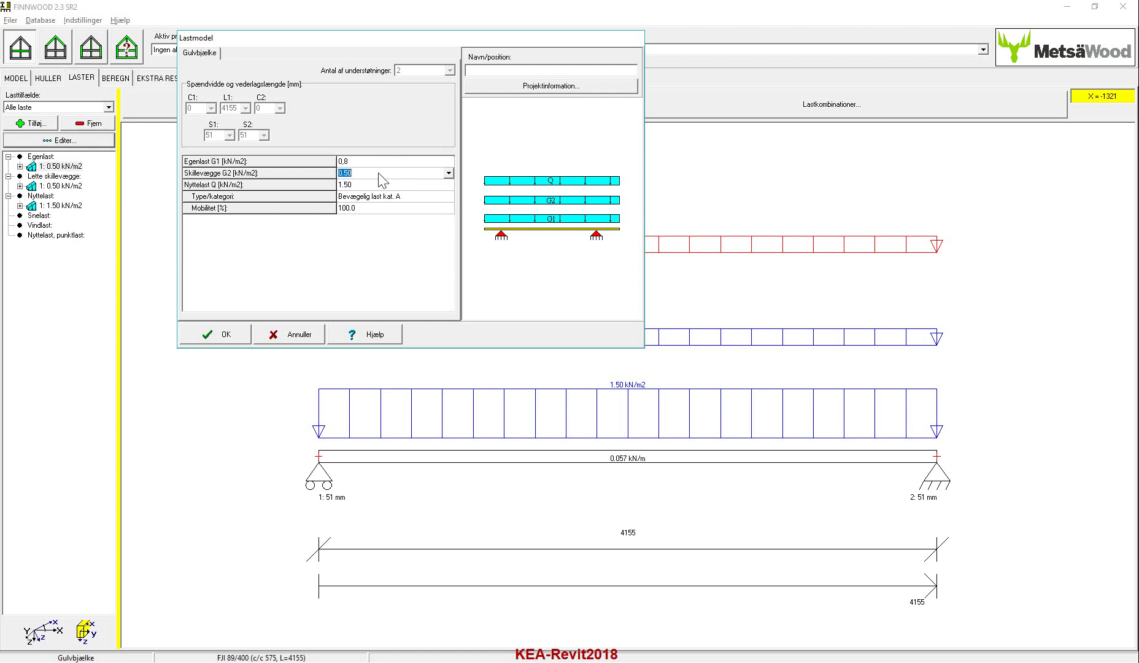
- Keep the live load Q at 1.50 kN/m² with category Bevægelig last kat. A and apply the load model
{"action": "left_click", "coordinate": [379, 184]}
{"action": "left_click", "coordinate": [449, 184]}
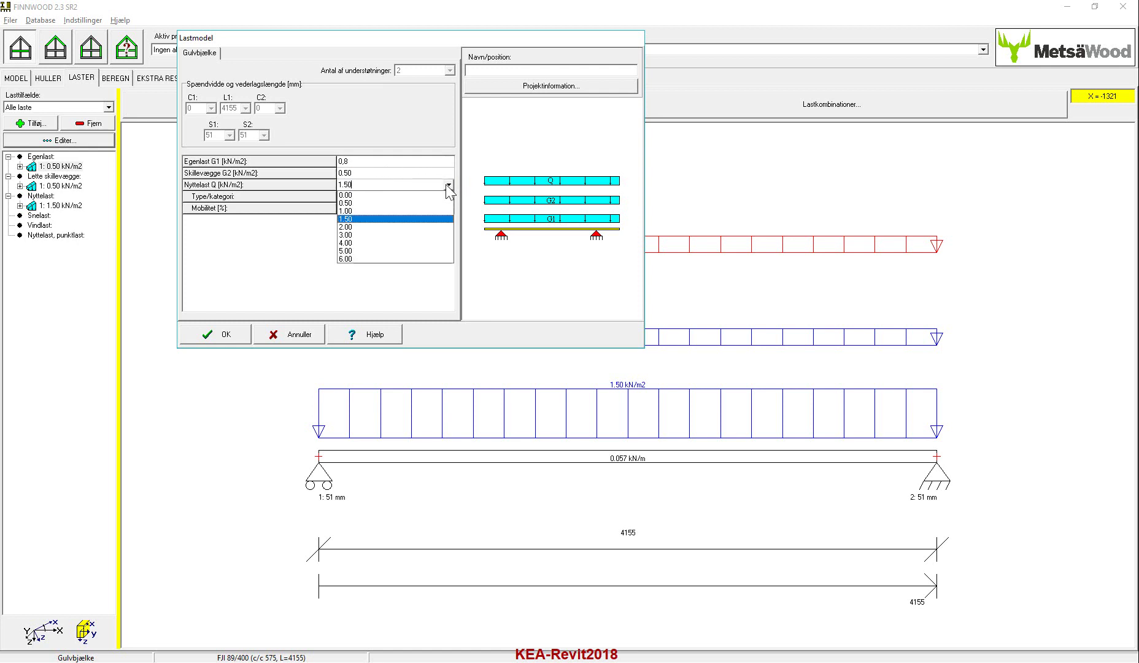
{"action": "left_click", "coordinate": [372, 219]}
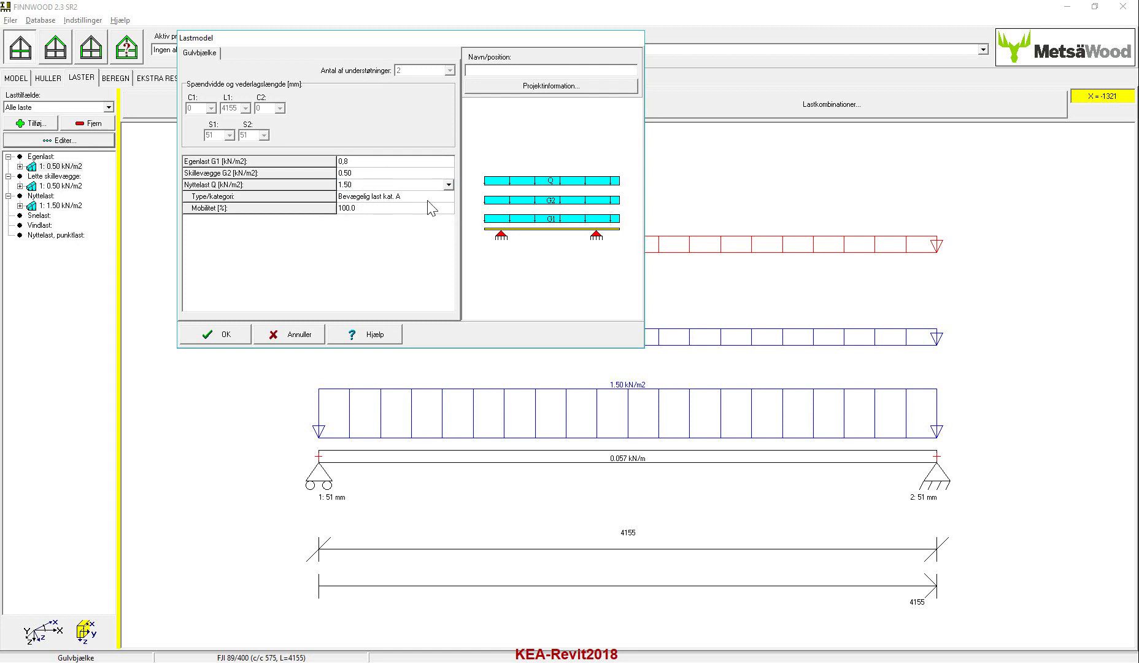
{"action": "left_click", "coordinate": [448, 197]}
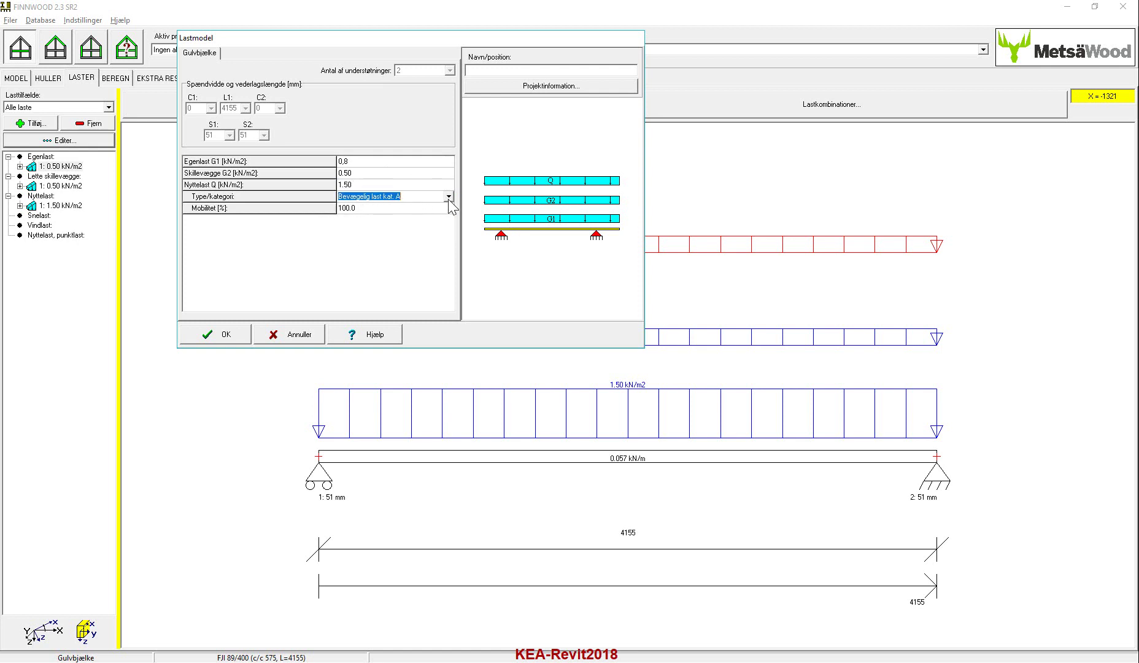
{"action": "left_click", "coordinate": [448, 197]}
{"action": "left_click", "coordinate": [447, 198]}
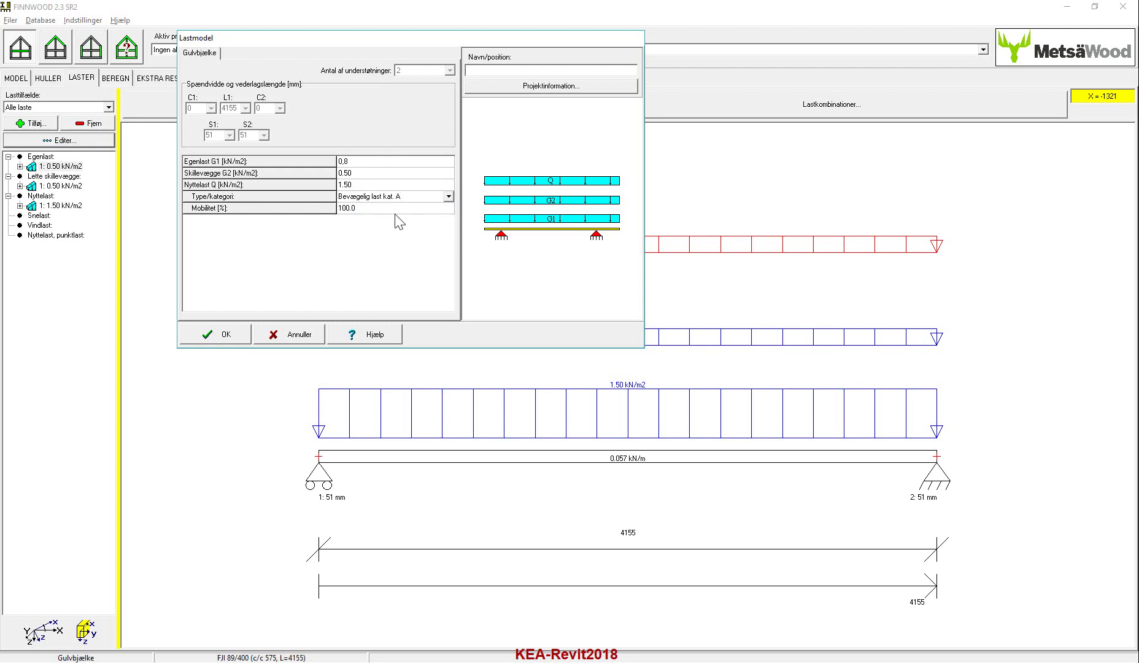
{"action": "left_click", "coordinate": [221, 334]}
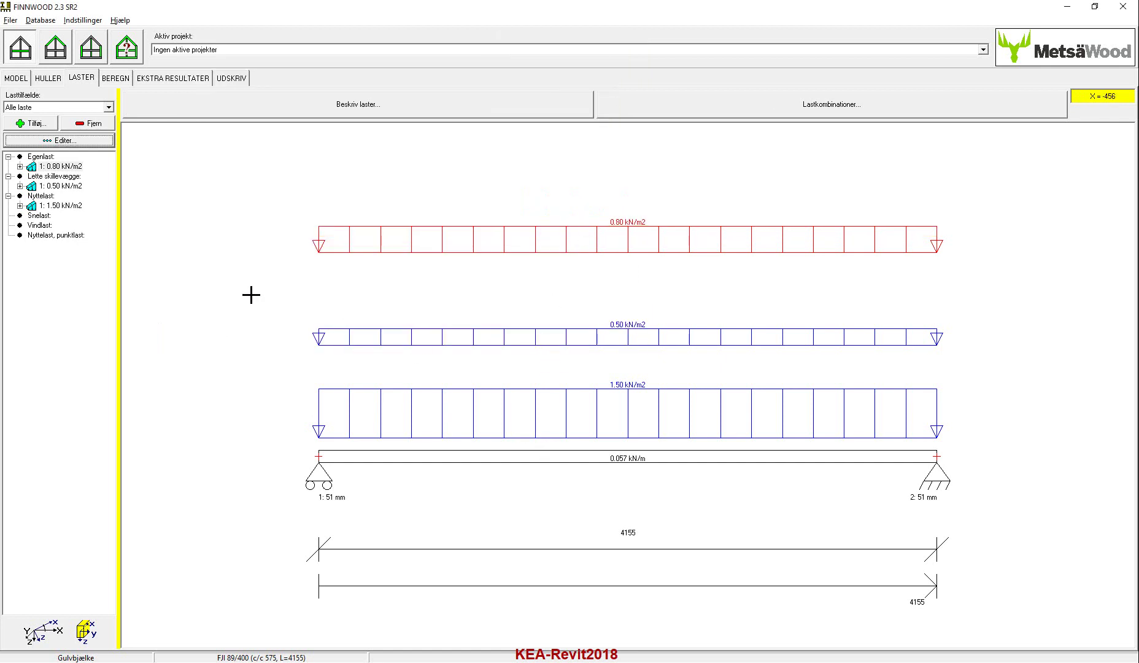
- Open the floor beam calculation and change the profile type to Rektangulær
{"action": "left_click", "coordinate": [117, 79]}
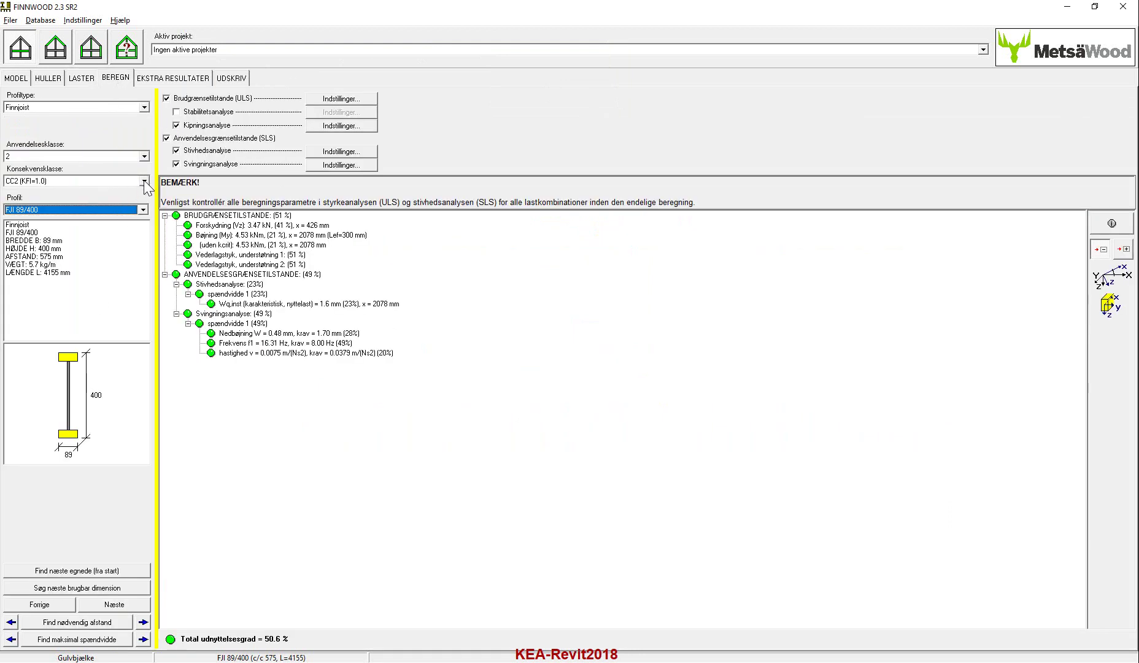
{"action": "left_click", "coordinate": [143, 210]}
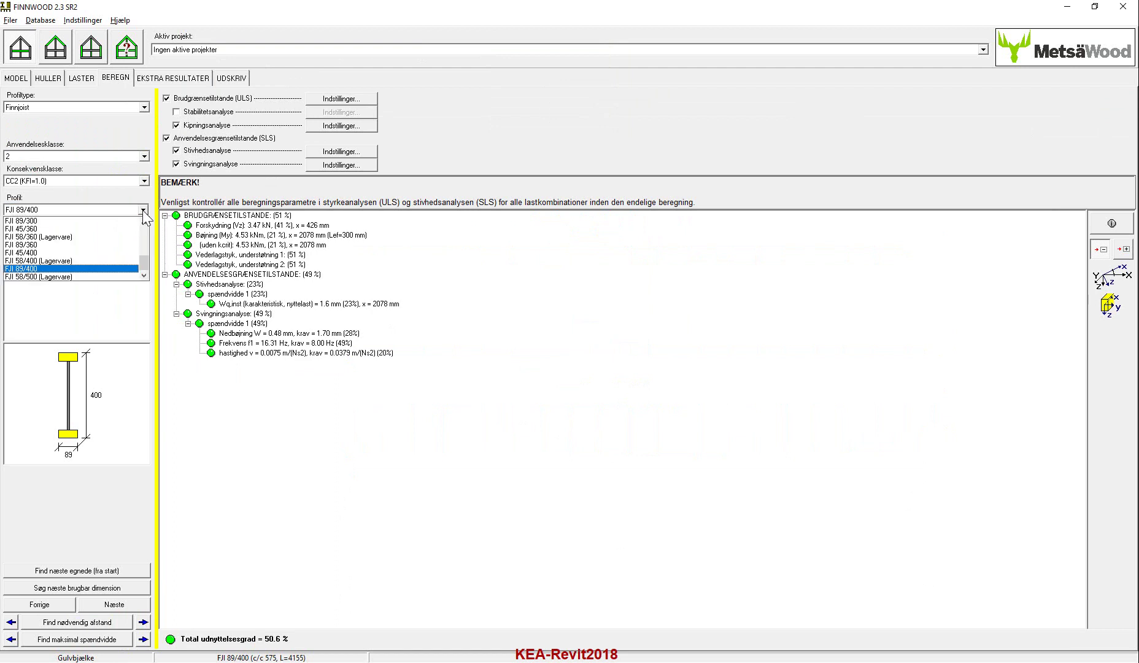
{"action": "mouse_move", "coordinate": [149, 261]}
{"action": "left_mouse_down"}
{"action": "mouse_move", "coordinate": [148, 229]}
{"action": "mouse_move", "coordinate": [148, 274]}
{"action": "left_mouse_up"}
{"action": "left_click", "coordinate": [144, 108]}
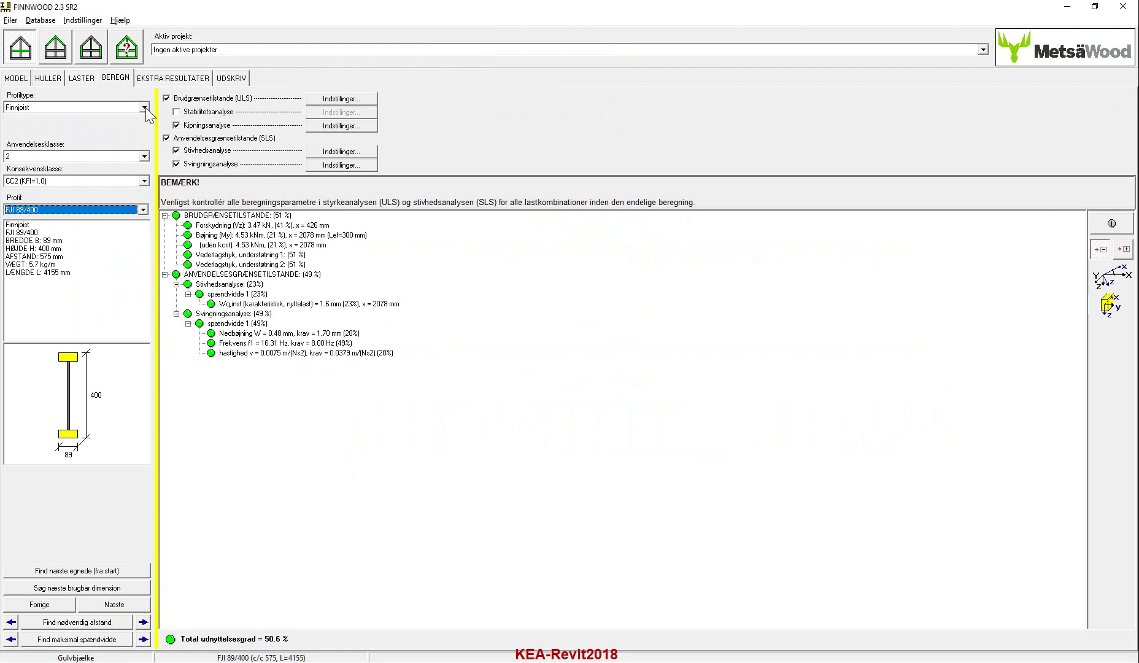
{"action": "left_click", "coordinate": [145, 107]}
{"action": "left_click", "coordinate": [71, 126]}
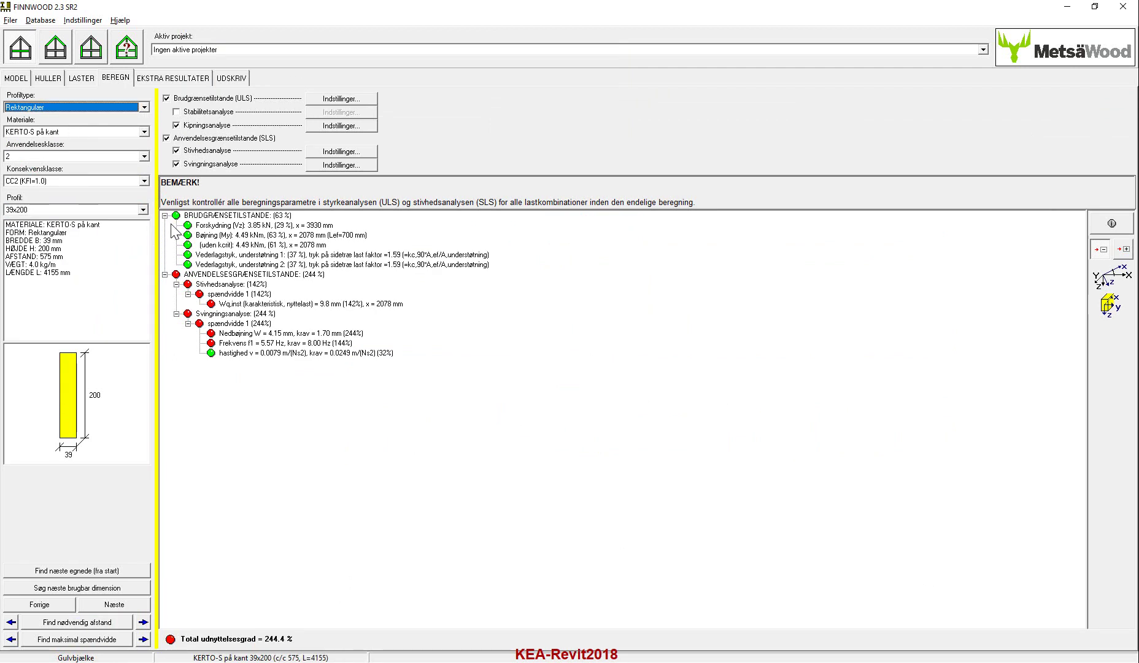
- Browse the rectangular KERTO-S på kant profiles and find the first suitable size from the start of the range
{"action": "left_click", "coordinate": [142, 210]}
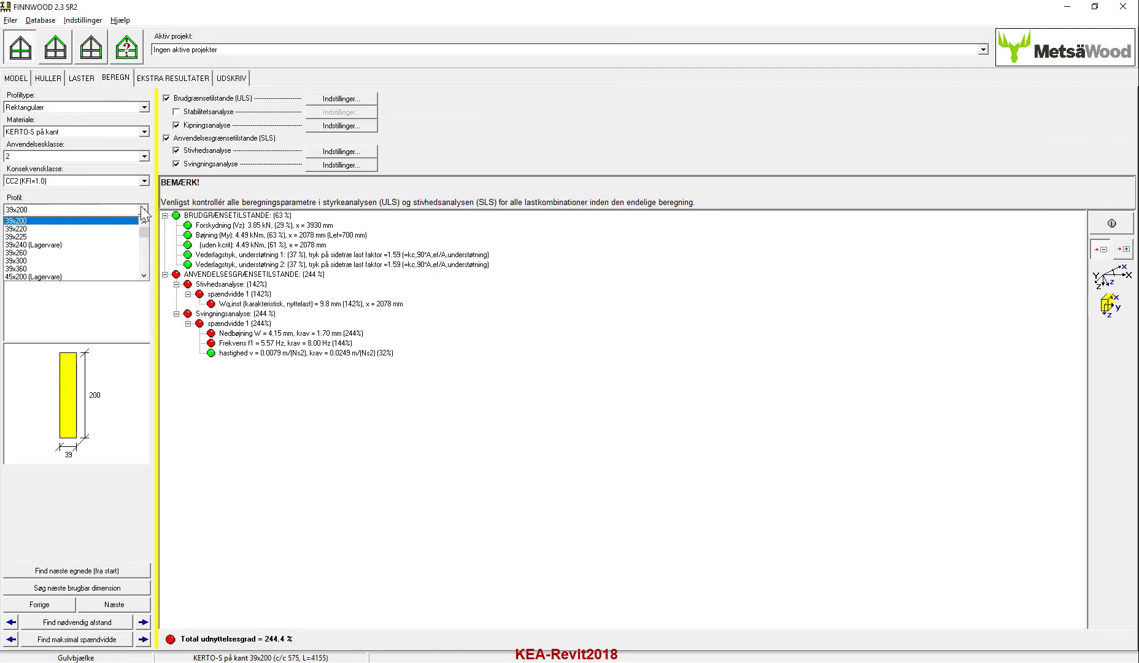
{"action": "left_click_drag", "start_coordinate": [144, 230], "coordinate": [145, 236]}
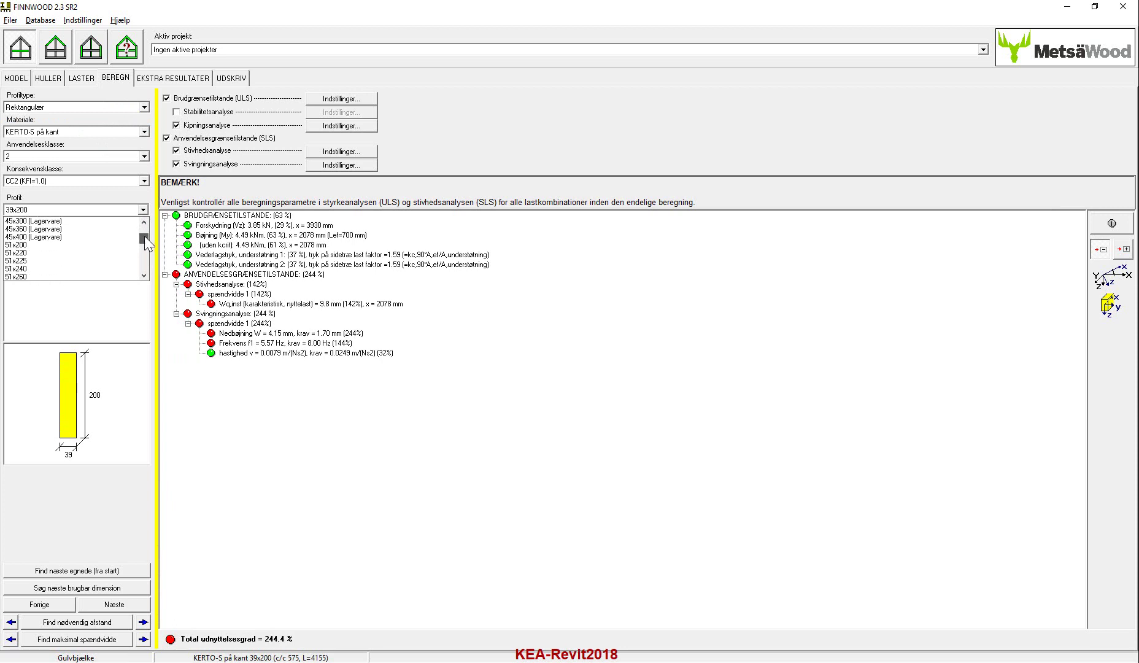
{"action": "left_click", "coordinate": [145, 139]}
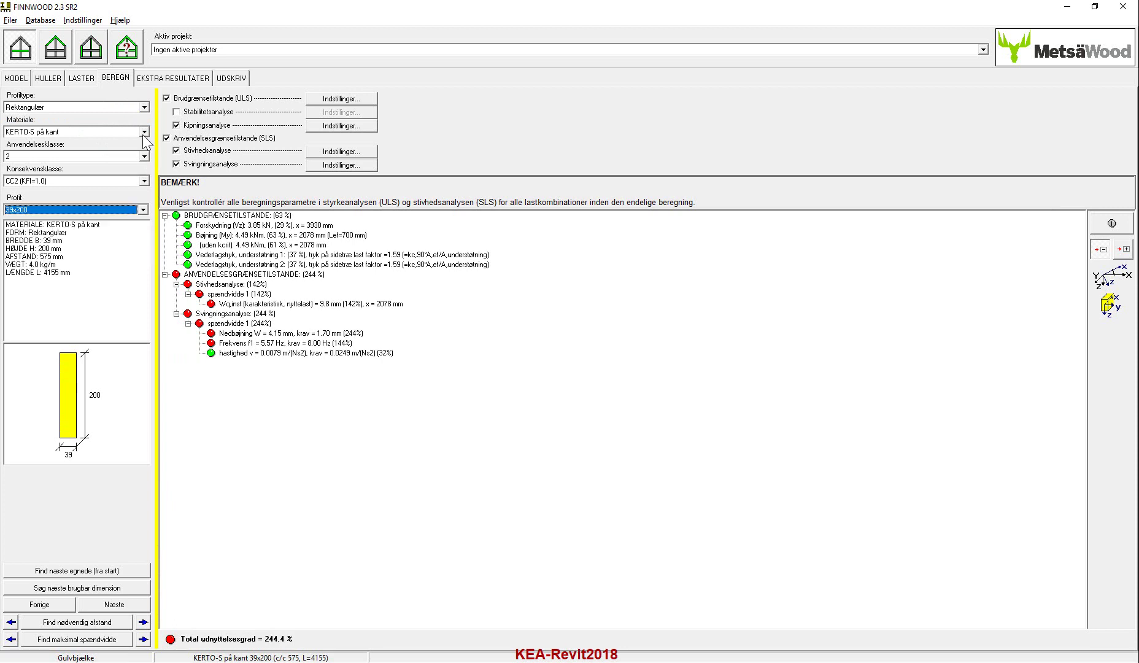
{"action": "left_click", "coordinate": [144, 133]}
{"action": "left_click", "coordinate": [68, 145]}
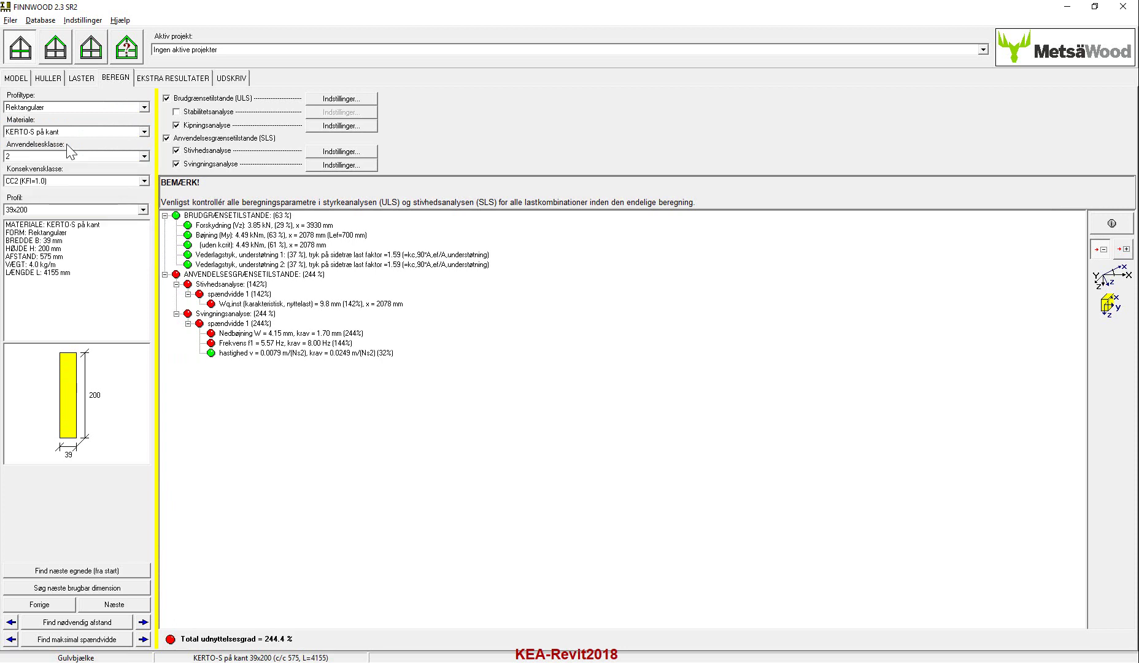
{"action": "left_click", "coordinate": [142, 209]}
{"action": "left_click", "coordinate": [143, 210]}
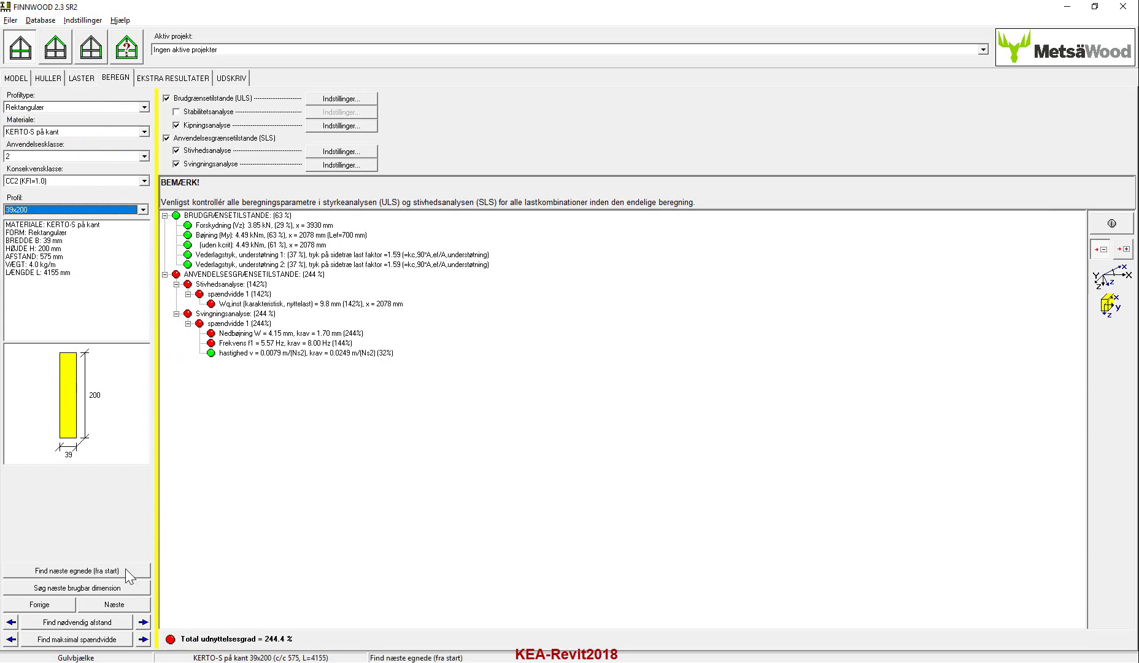
{"action": "left_click", "coordinate": [75, 570]}
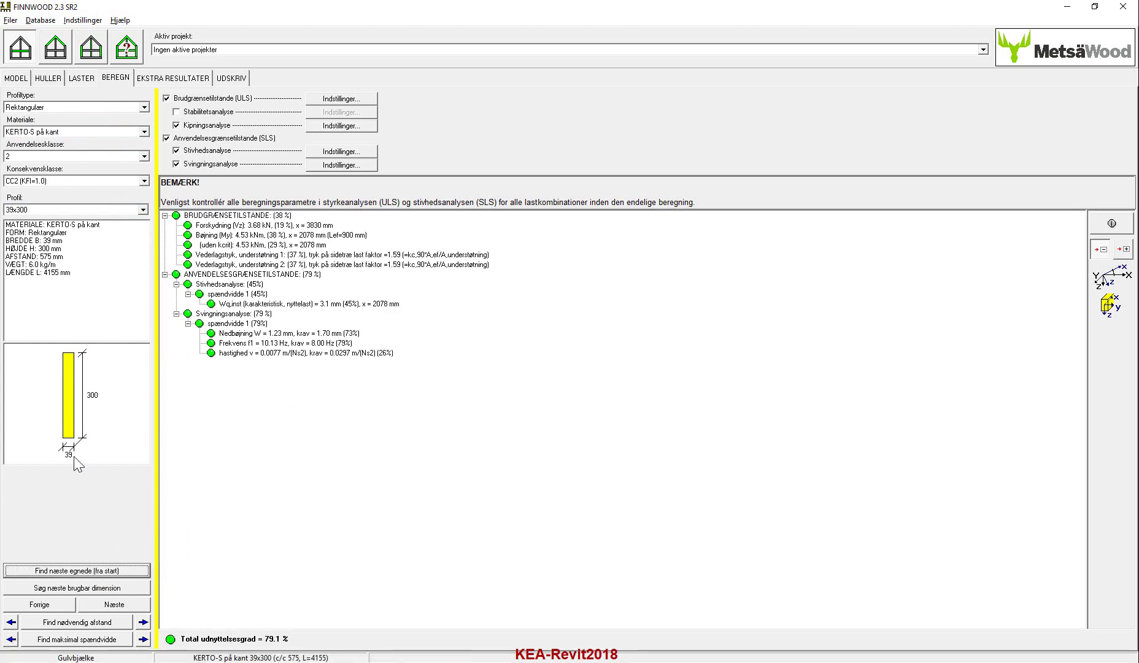
- Check the floor beam with profile 51x260 and dismiss the CCleaner update notice
{"action": "left_click", "coordinate": [143, 211]}
{"action": "left_click_drag", "start_coordinate": [145, 237], "coordinate": [144, 241]}
{"action": "left_click", "coordinate": [43, 269]}
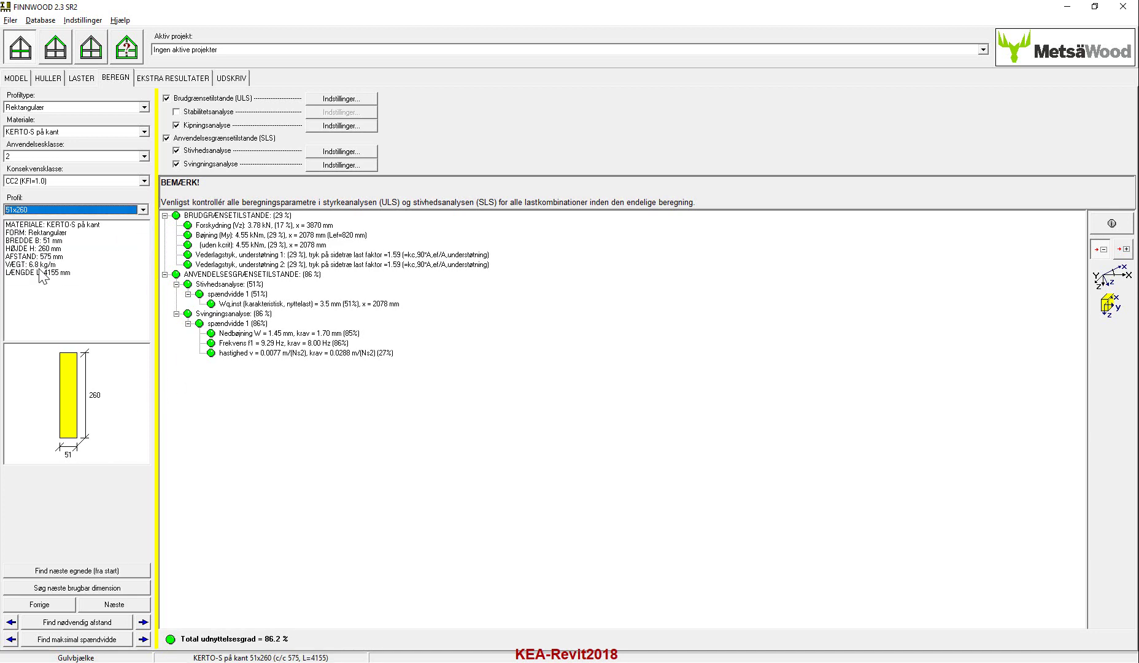
{"action": "left_click", "coordinate": [287, 385]}
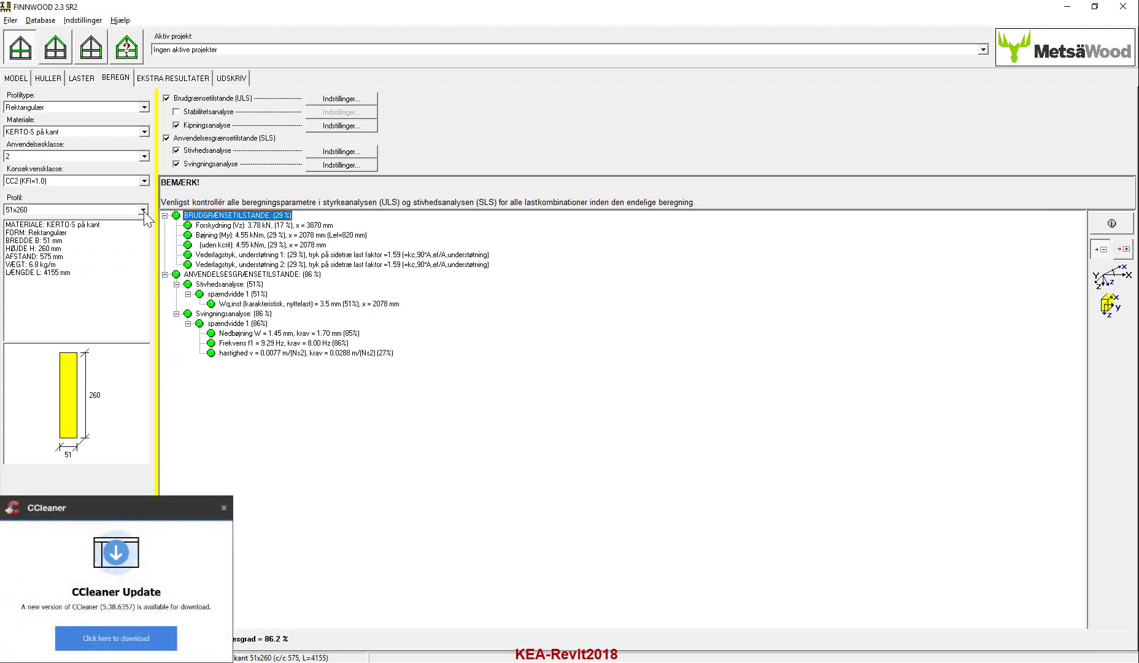
{"action": "left_click", "coordinate": [223, 507]}
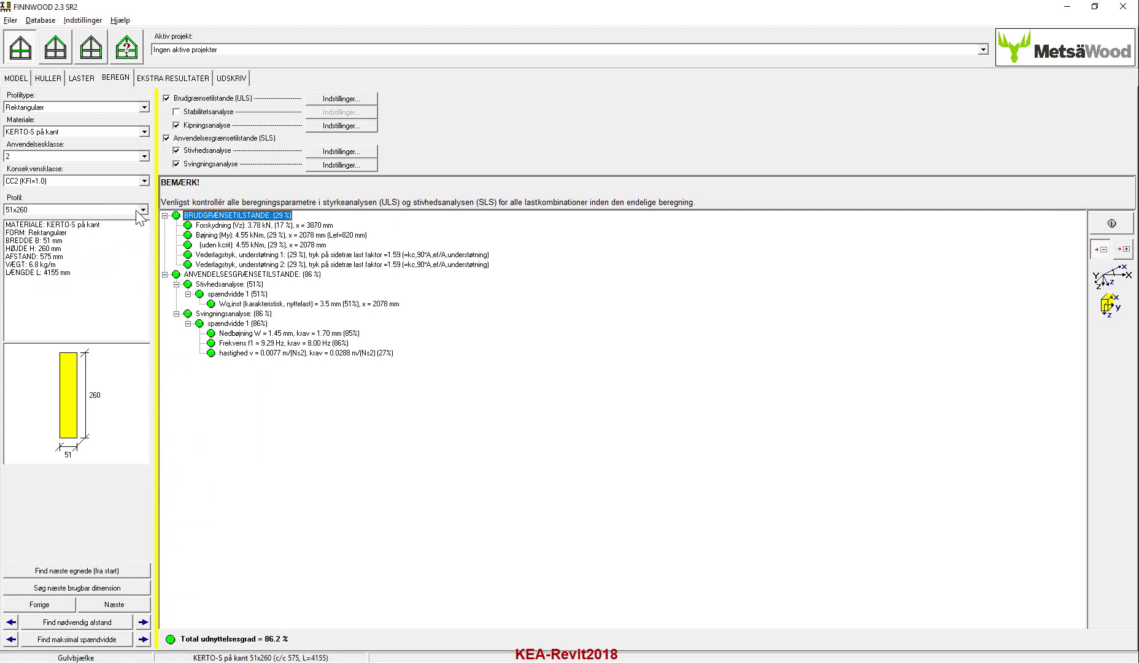
- Check the floor beam with the stock profile 45x260 (Lagervare)
{"action": "left_click", "coordinate": [142, 209]}
{"action": "scroll", "coordinate": [143, 239], "scroll_direction": "up", "scroll_amount": 3}
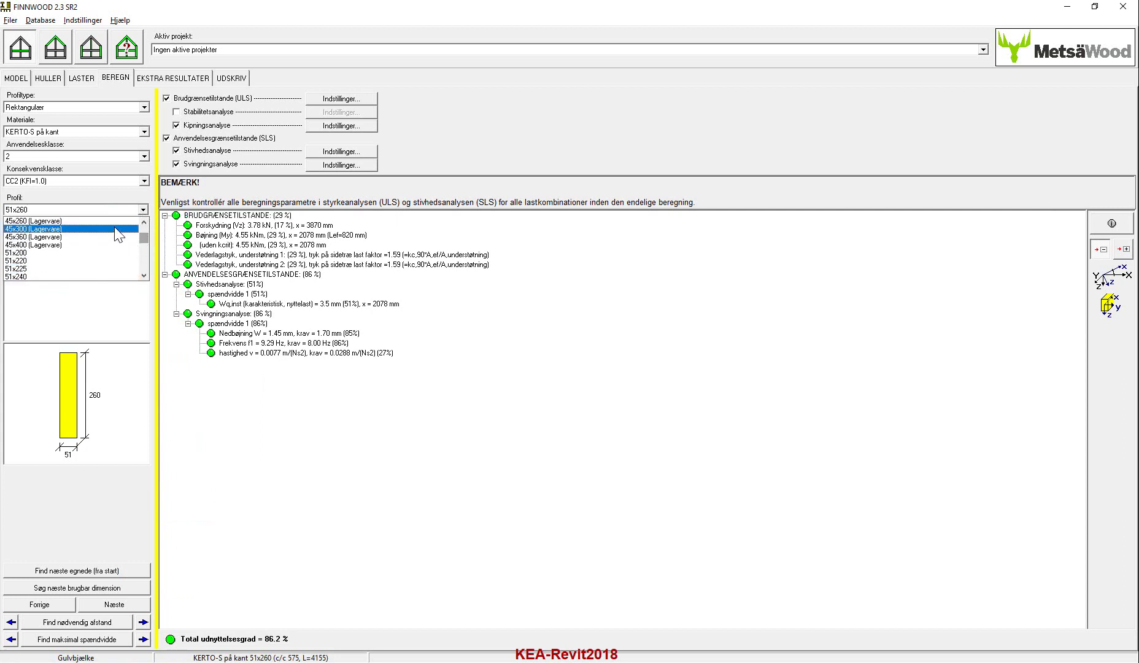
{"action": "left_click", "coordinate": [62, 220]}
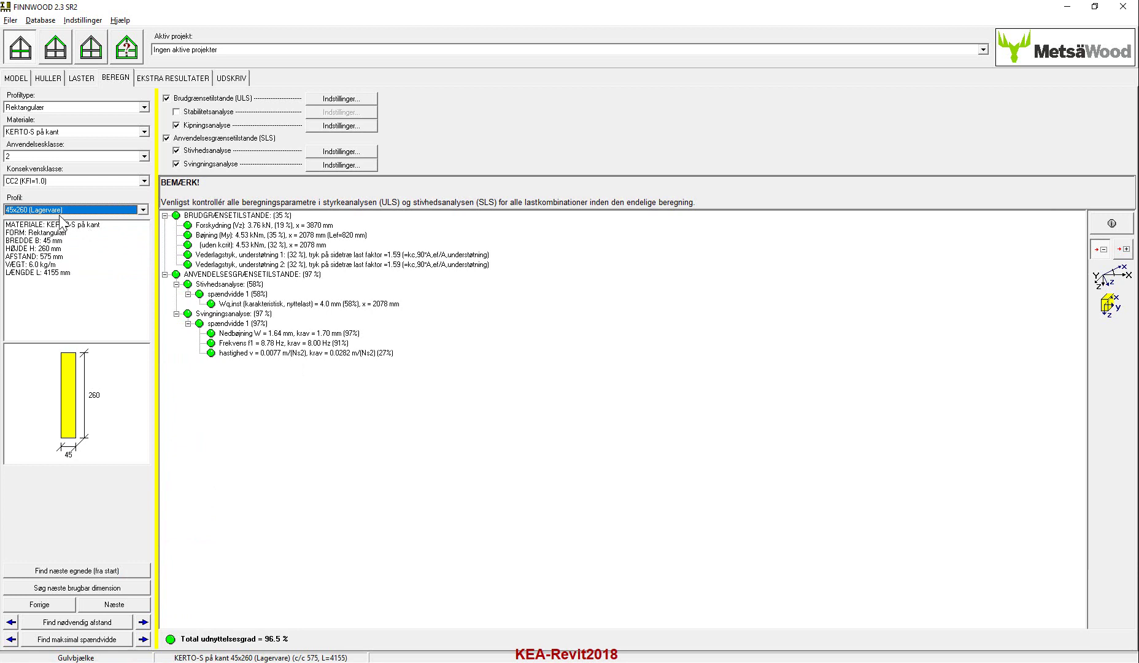
{"action": "left_click", "coordinate": [282, 377]}
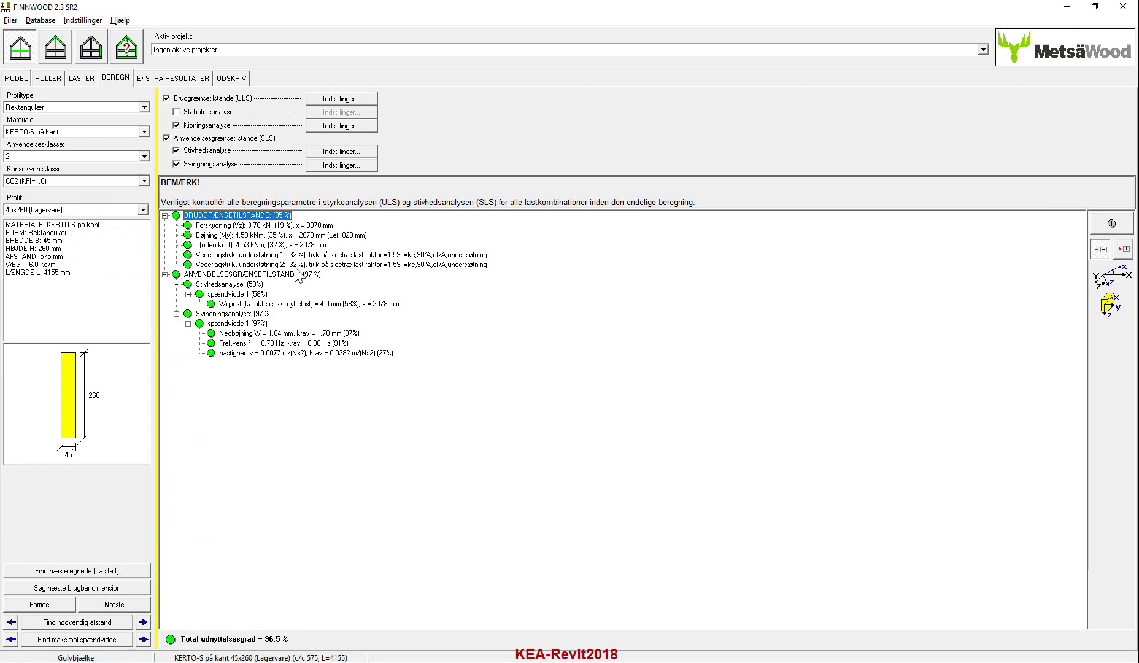
- Set the floor beam's bearing lengths S1 and S2 to 45 mm and return to the calculation results
{"action": "left_click", "coordinate": [17, 80]}
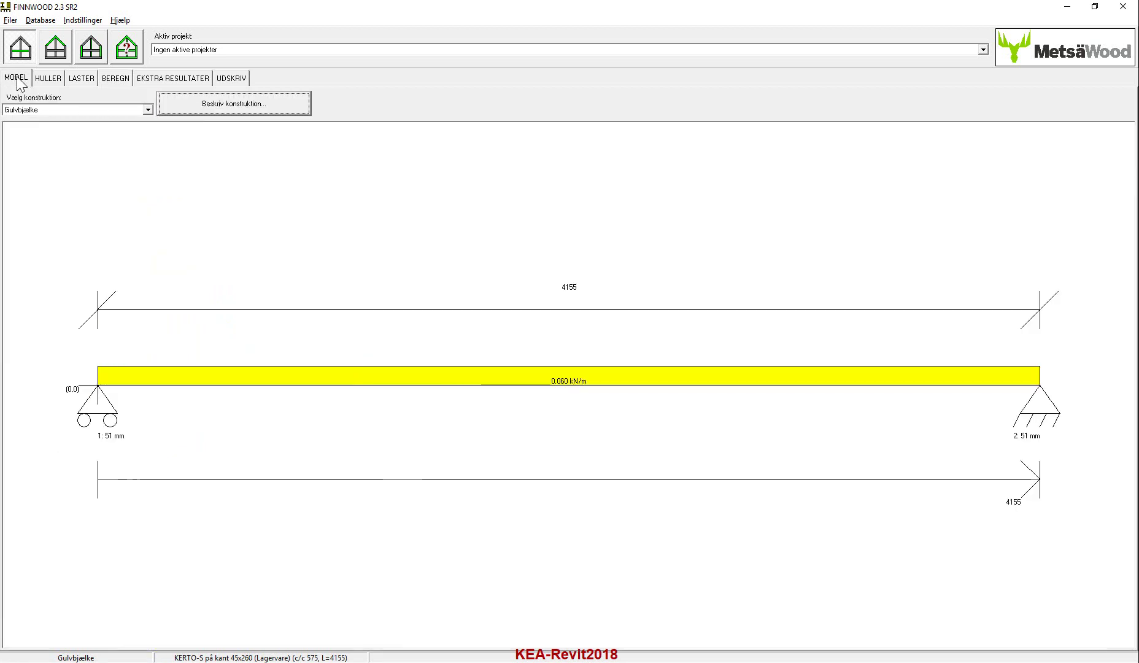
{"action": "left_click", "coordinate": [234, 105]}
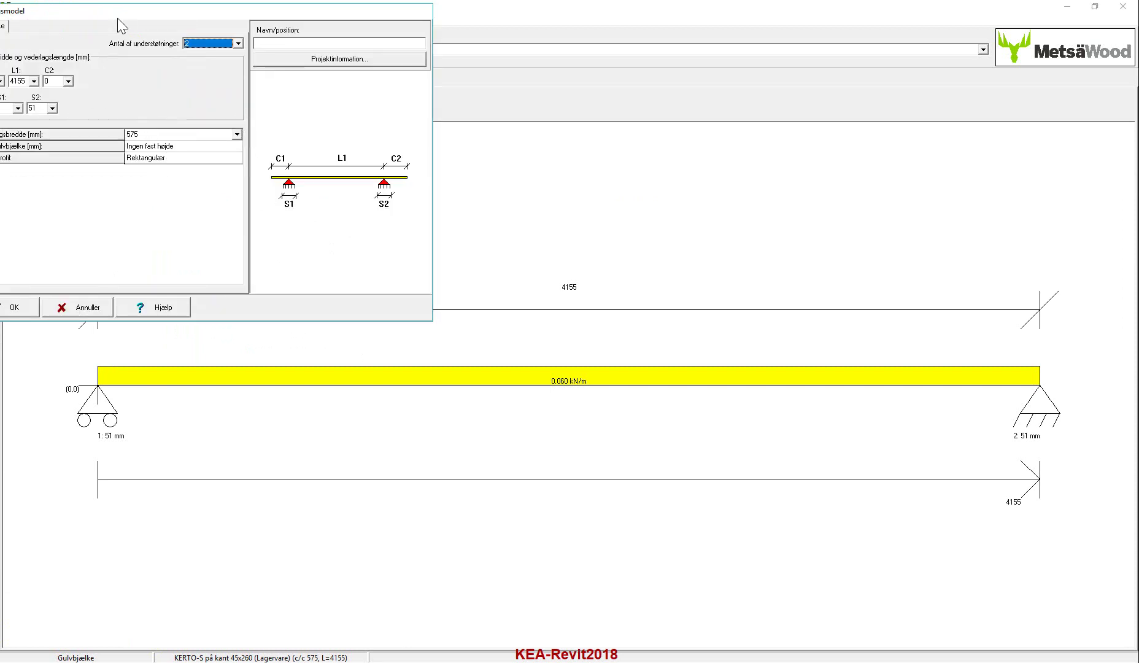
{"action": "left_click", "coordinate": [581, 293]}
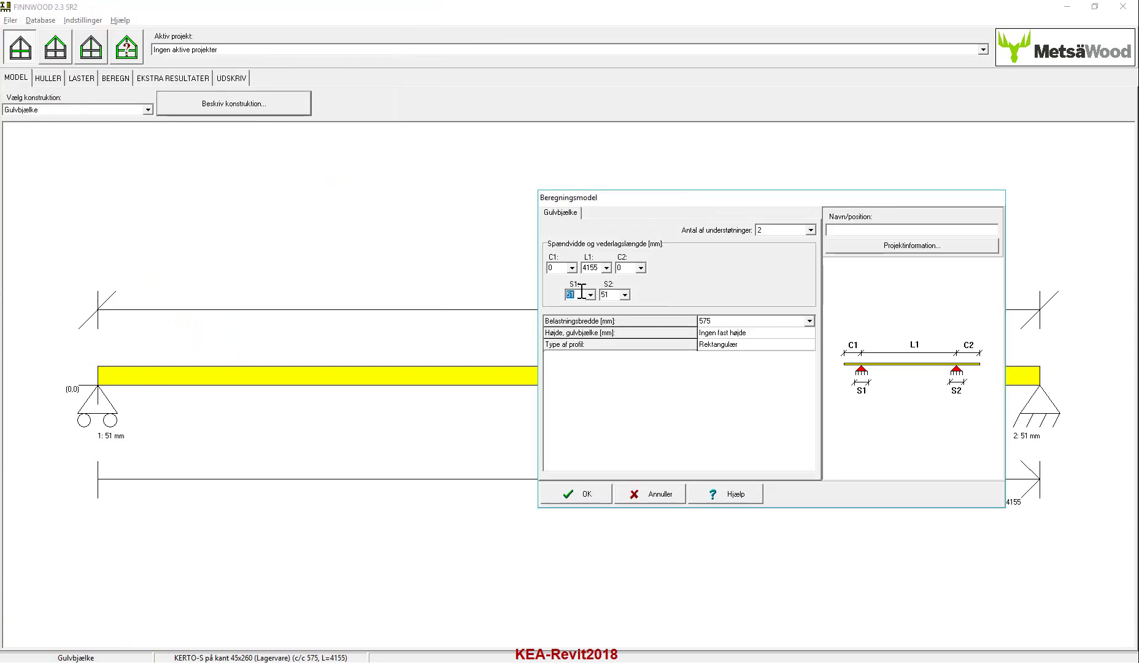
{"action": "type", "text": "45"}
{"action": "left_click", "coordinate": [612, 294]}
{"action": "type", "text": "45"}
{"action": "left_click", "coordinate": [583, 492]}
{"action": "left_click", "coordinate": [116, 78]}
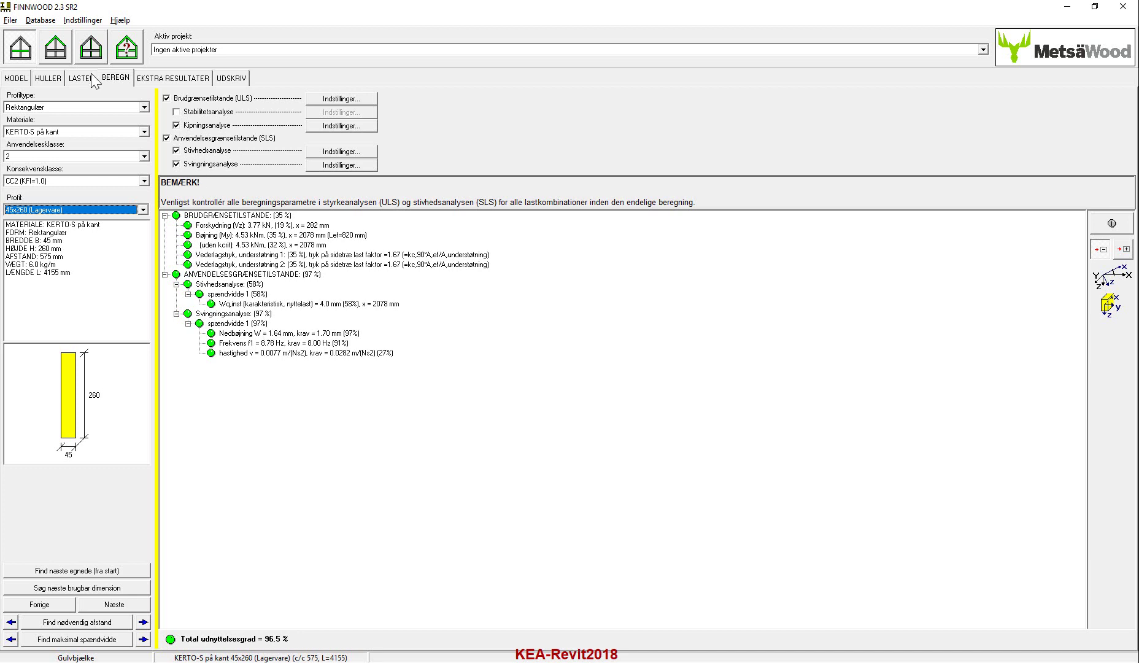
- Look through the larger KERTO-S sizes and check the floor beam with profile 75x240
{"action": "left_click", "coordinate": [143, 210]}
{"action": "left_click", "coordinate": [144, 223]}
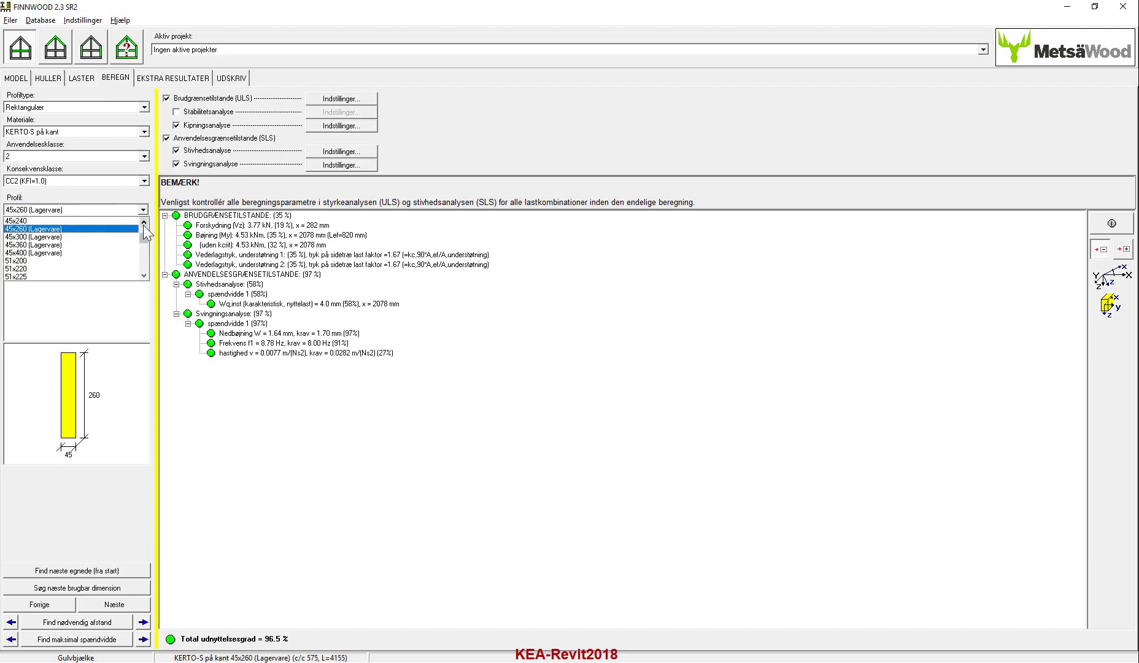
{"action": "left_click", "coordinate": [144, 276]}
{"action": "left_click", "coordinate": [144, 276]}
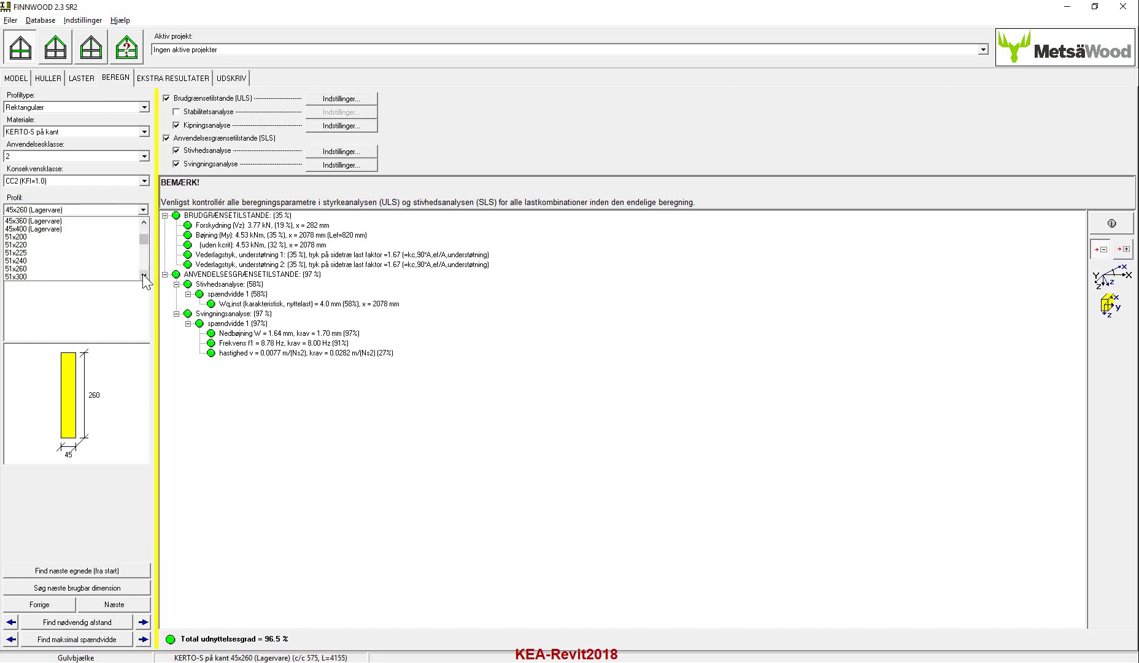
{"action": "left_click", "coordinate": [144, 275]}
{"action": "scroll", "coordinate": [142, 252], "scroll_direction": "down", "scroll_amount": 8}
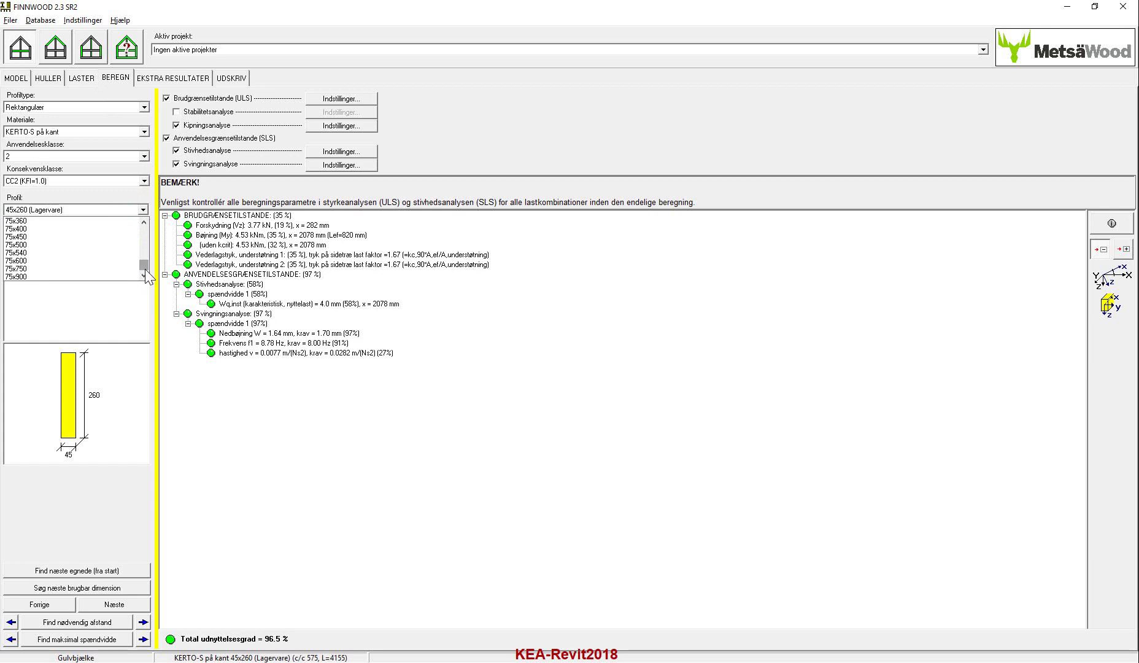
{"action": "left_click", "coordinate": [144, 223]}
{"action": "left_click", "coordinate": [145, 222]}
{"action": "left_click", "coordinate": [145, 223]}
{"action": "left_click", "coordinate": [144, 222]}
{"action": "left_click", "coordinate": [145, 222]}
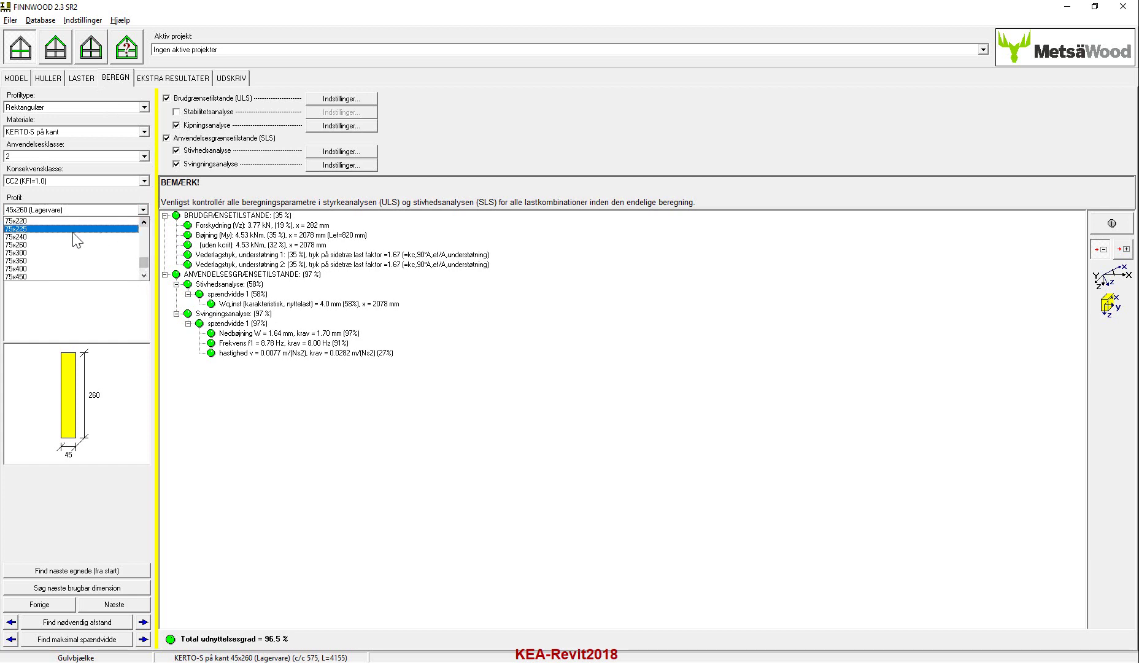
{"action": "left_click", "coordinate": [25, 237]}
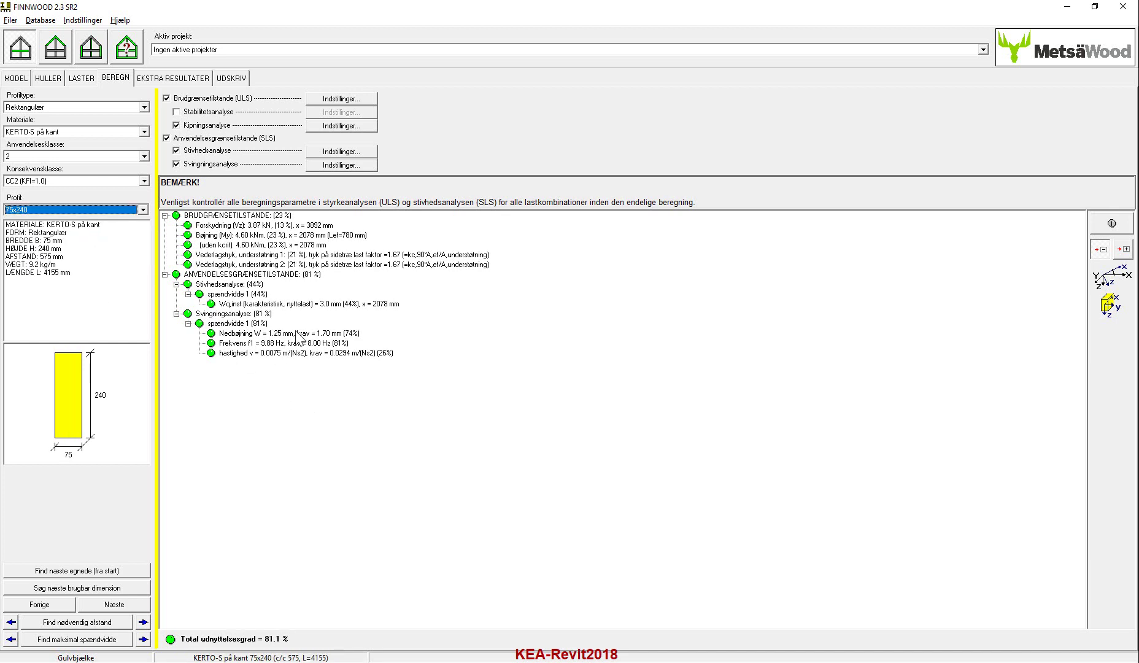
- Reduce the floor beam's profile to 75x225 and further to 75x220
{"action": "left_click", "coordinate": [143, 210]}
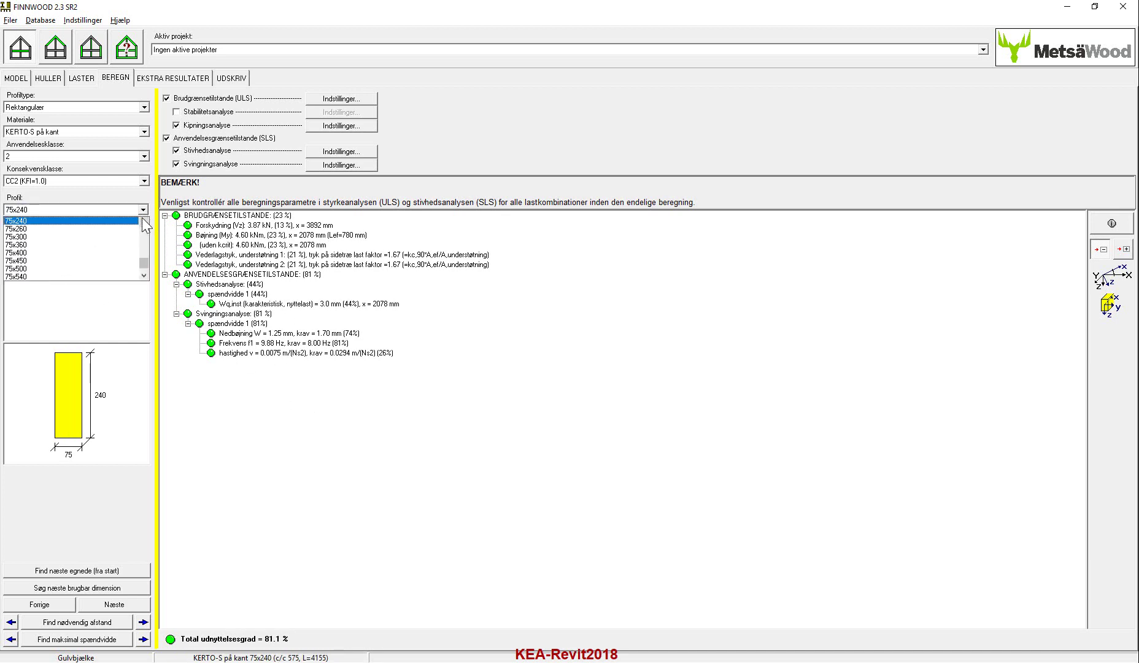
{"action": "left_click", "coordinate": [142, 221]}
{"action": "left_click", "coordinate": [80, 221]}
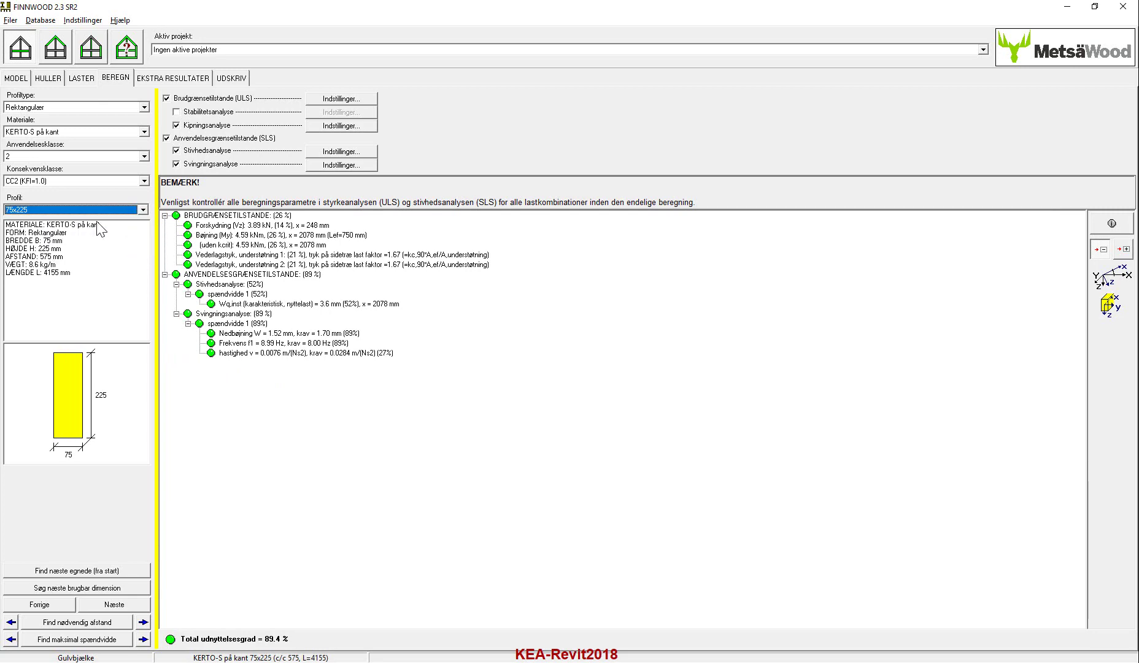
{"action": "left_click", "coordinate": [143, 210]}
{"action": "left_click", "coordinate": [144, 219]}
{"action": "left_click", "coordinate": [145, 219]}
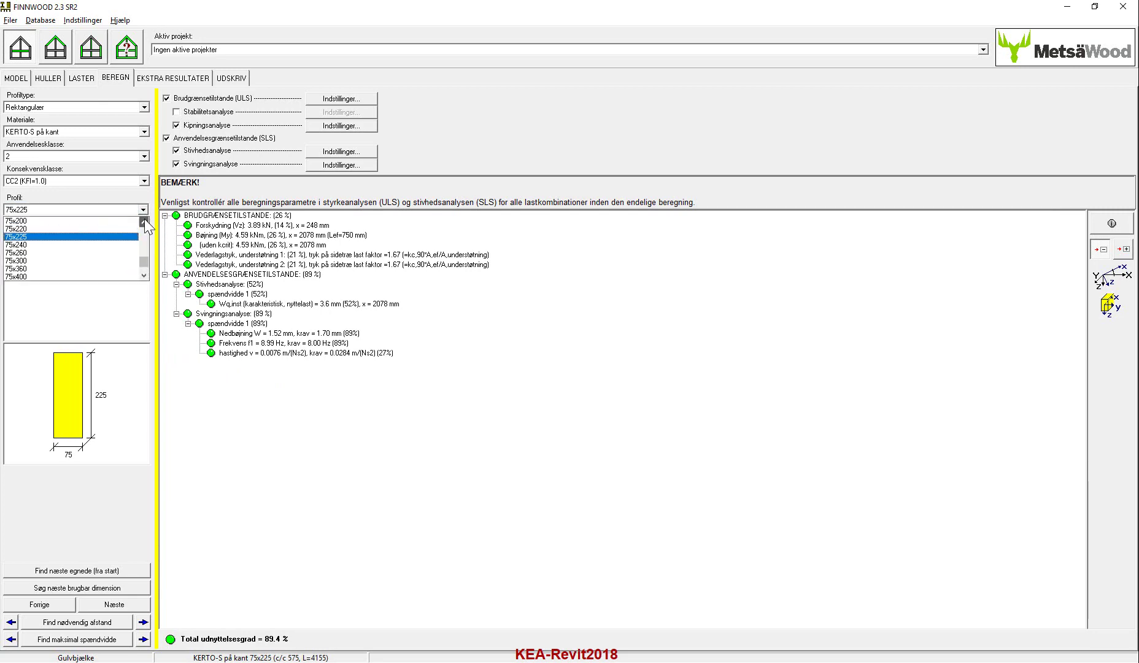
{"action": "left_click", "coordinate": [67, 228]}
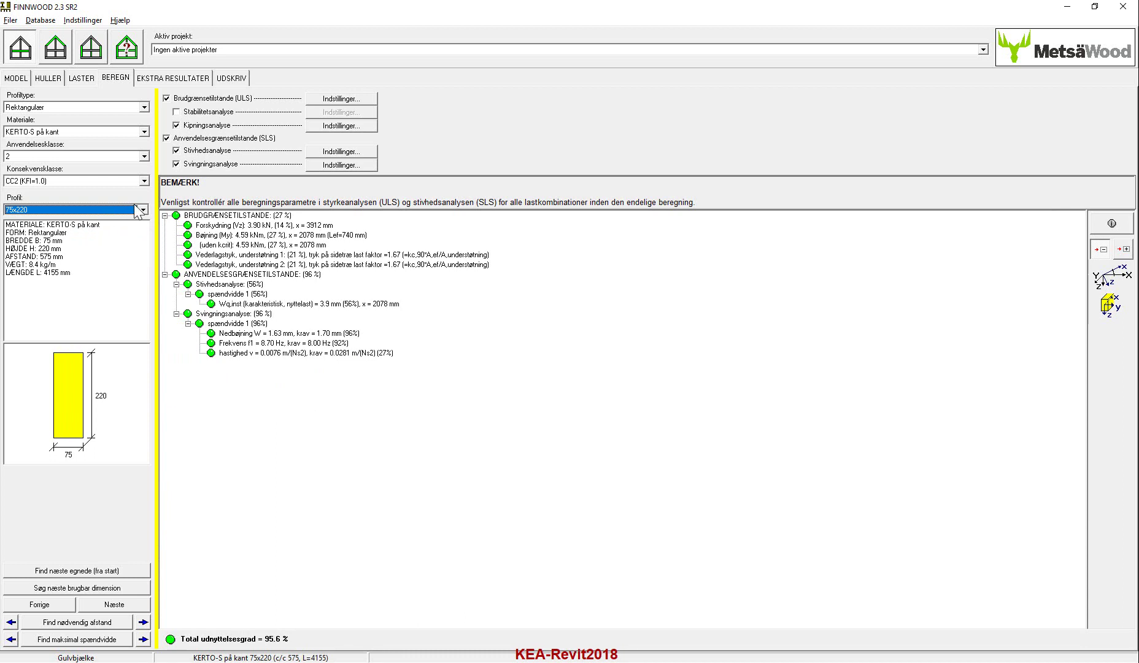
- Try the smaller profile 75x200 for the floor beam and go back to 75x220
{"action": "left_click", "coordinate": [143, 210]}
{"action": "left_click", "coordinate": [145, 221]}
{"action": "left_click", "coordinate": [145, 220]}
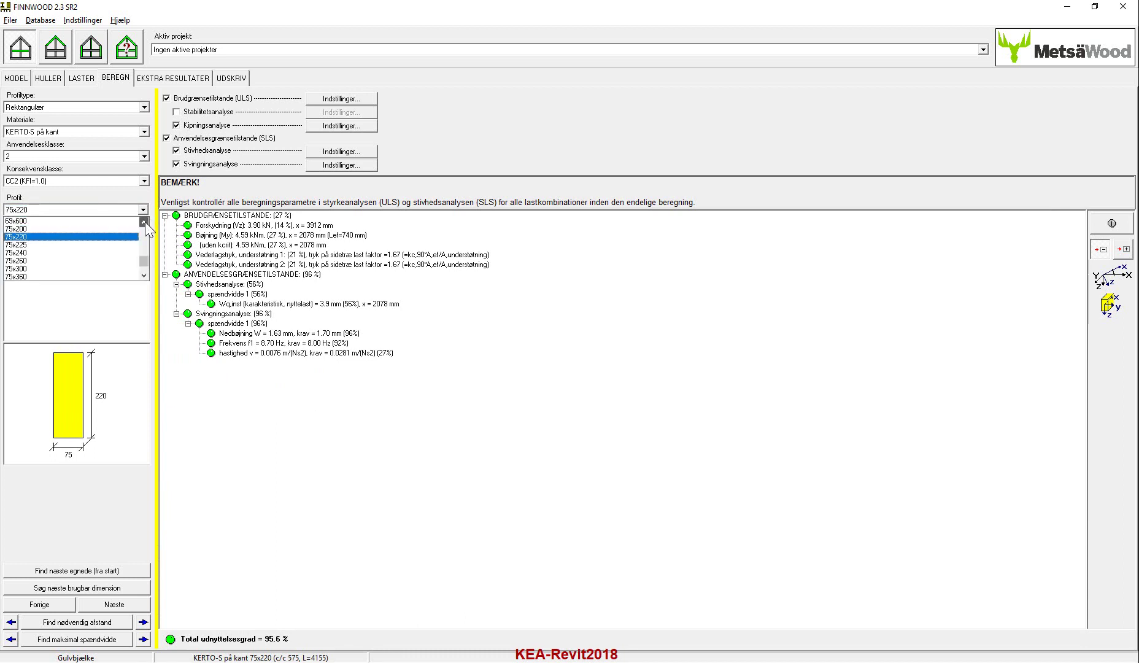
{"action": "left_click", "coordinate": [97, 230]}
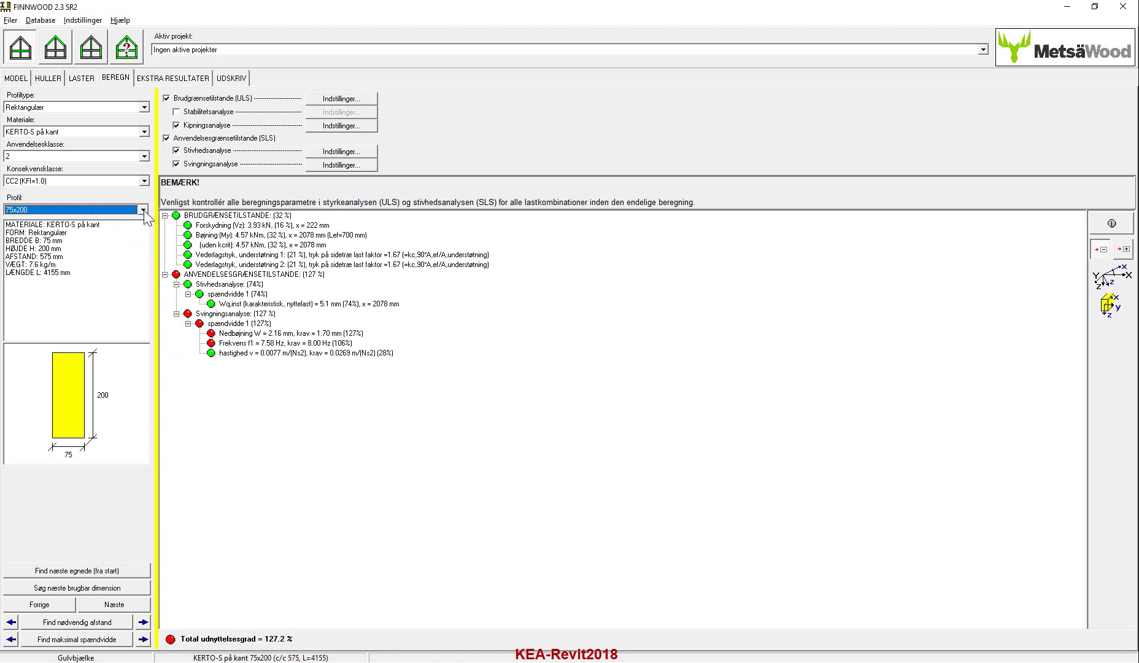
{"action": "left_click", "coordinate": [143, 210]}
{"action": "left_click", "coordinate": [113, 229]}
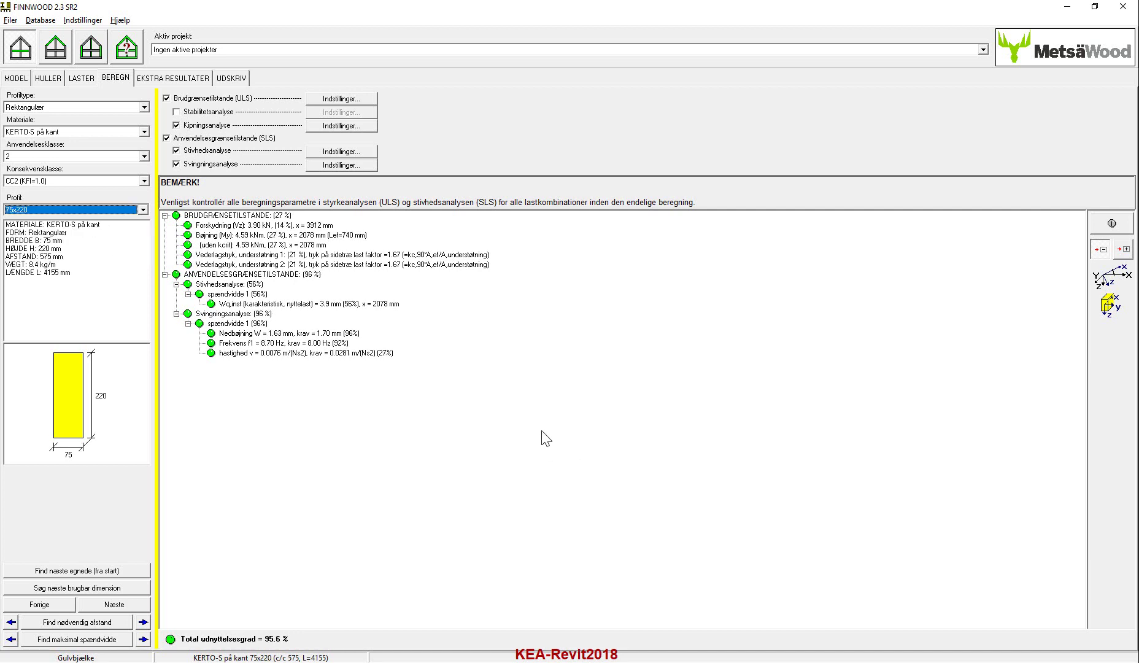